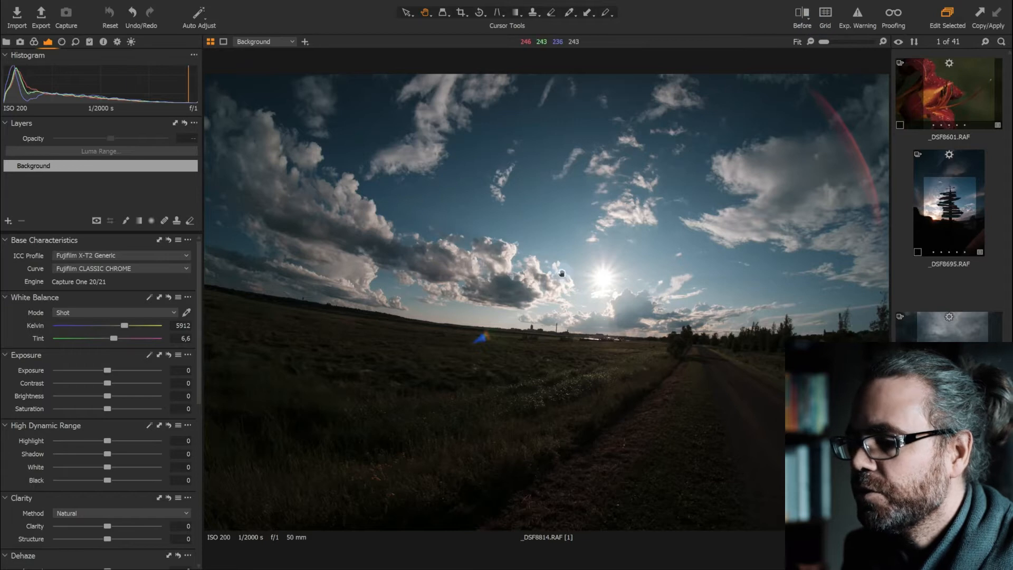
Examine the cloud detail close up, from the bright areas around the sun to the darker cloud banks
scroll(562, 272, "up", 2)
scroll(562, 273, "up", 3)
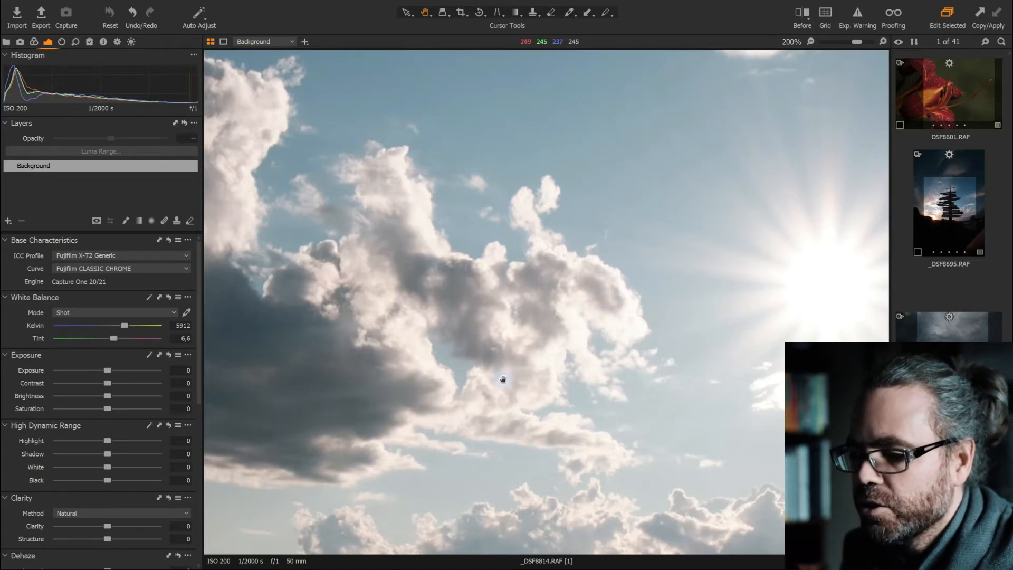
scroll(581, 355, "up", 1)
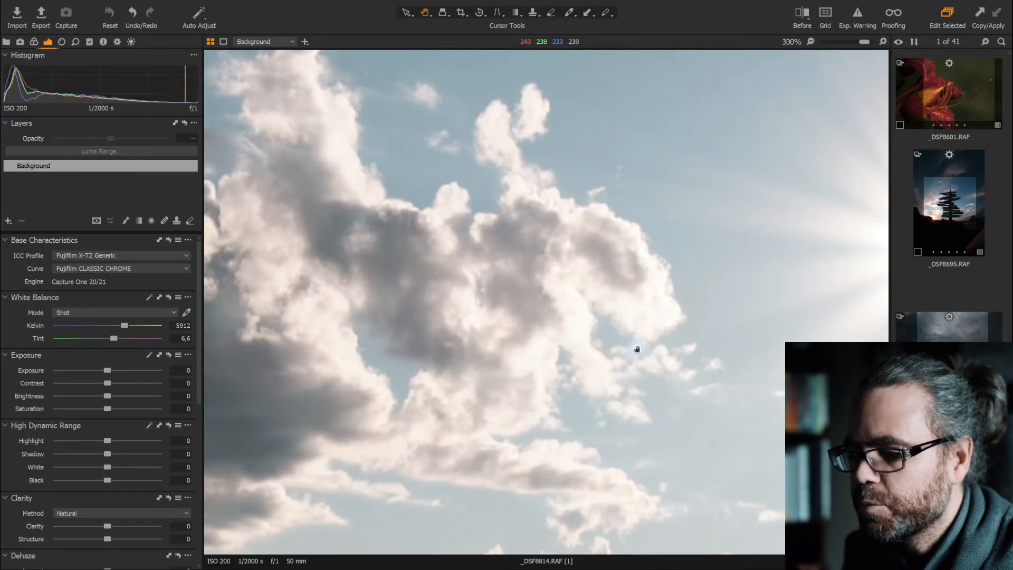
scroll(637, 349, "down", 2)
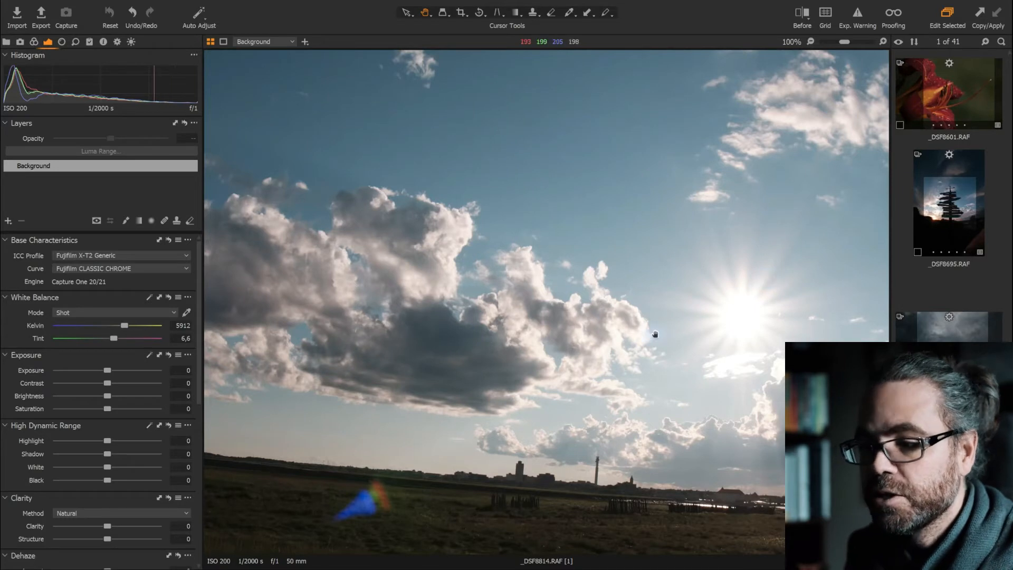
scroll(655, 334, "up", 1)
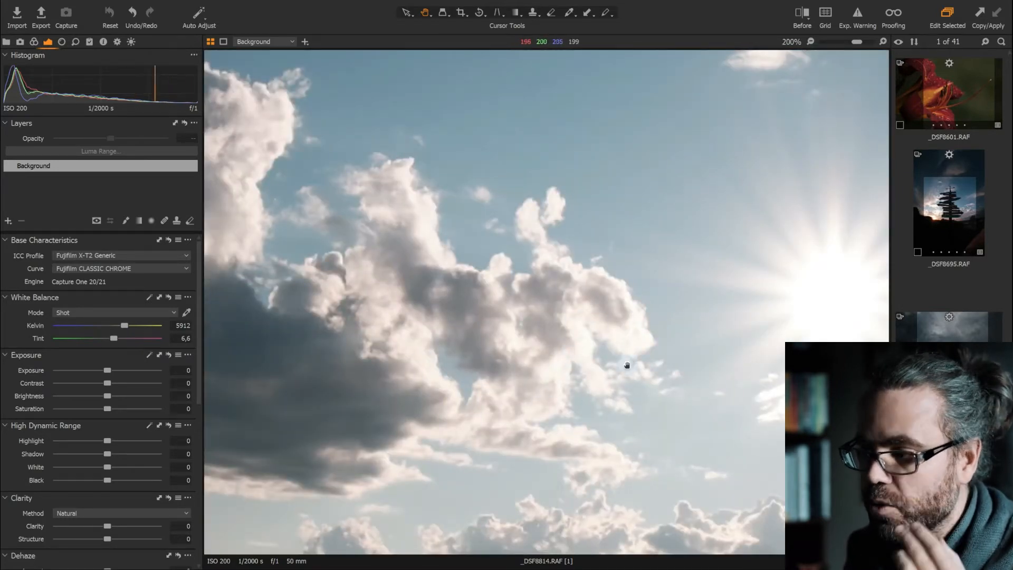
left_click_drag(799, 401, 578, 274)
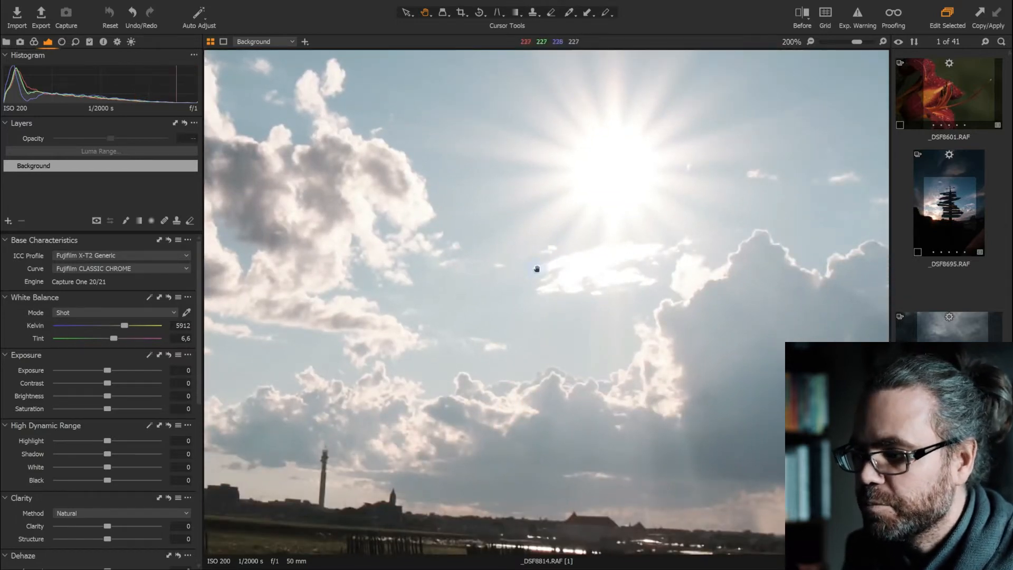
scroll(644, 268, "up", 1)
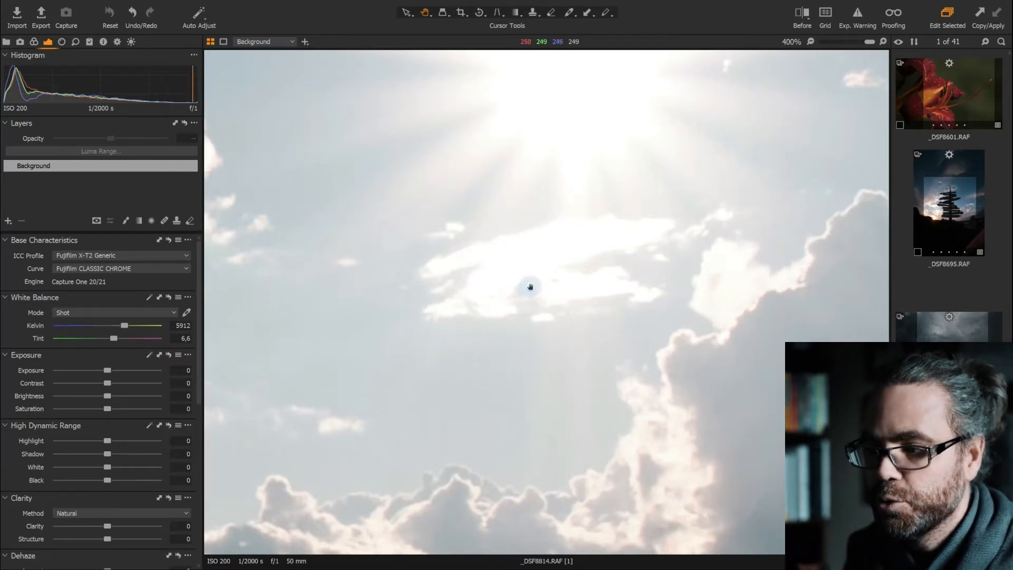
scroll(494, 287, "down", 5)
scroll(420, 251, "up", 1)
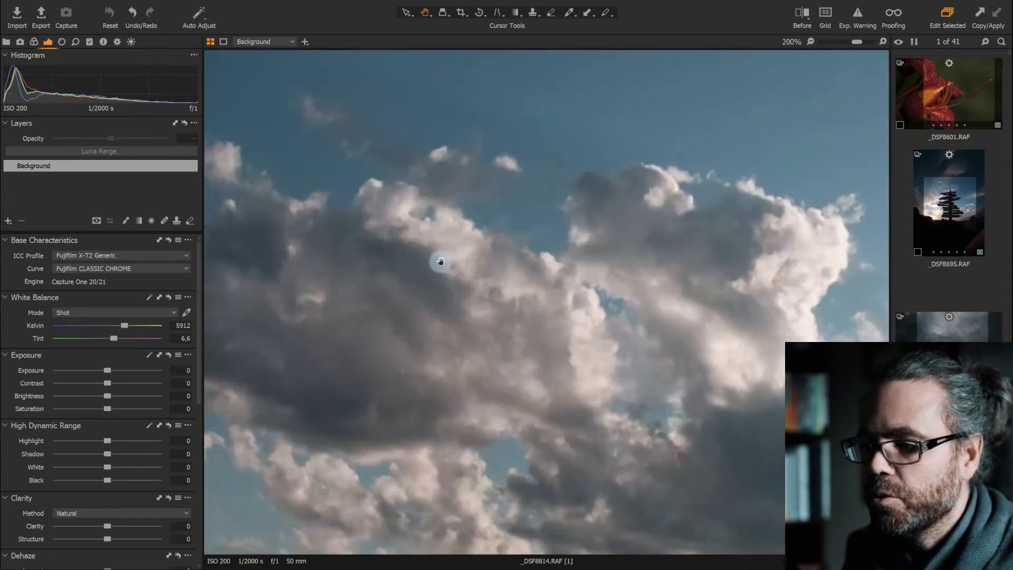
scroll(441, 260, "up", 1)
left_click_drag(467, 251, 690, 328)
left_click_drag(321, 214, 643, 285)
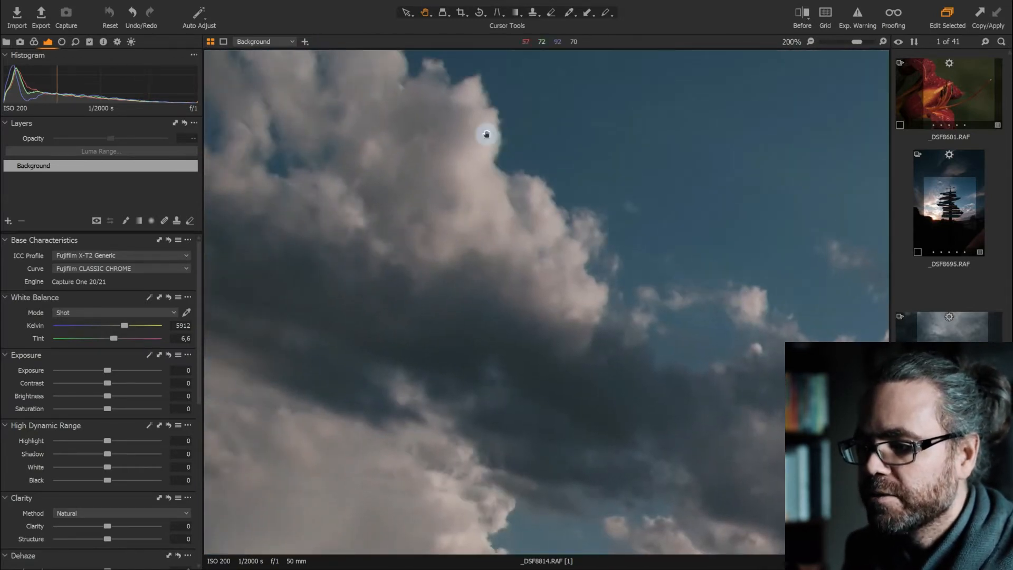
left_click_drag(484, 132, 475, 192)
scroll(458, 214, "up", 1)
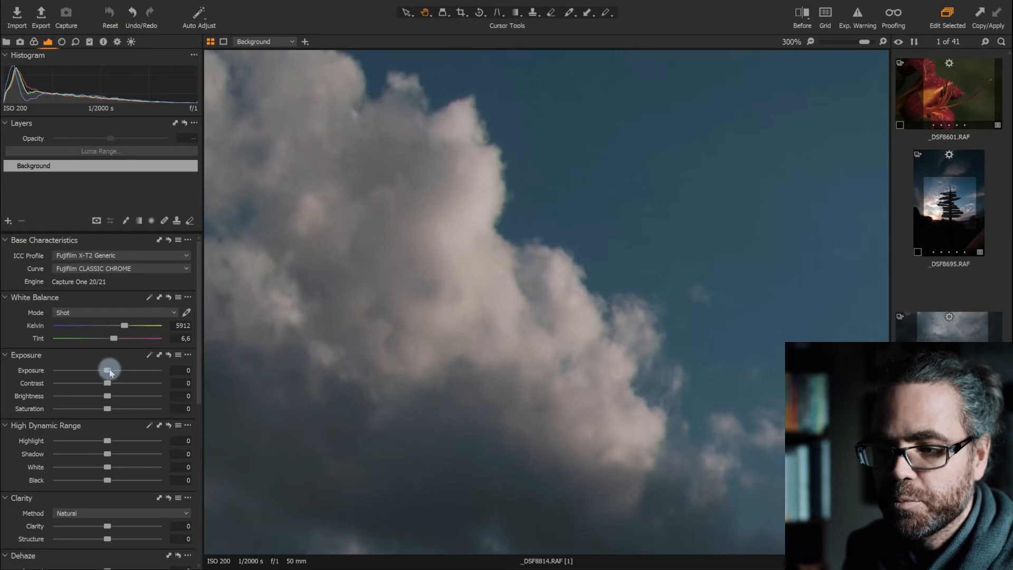
Try an exposure of 2.05 on the magnified clouds, check their detail, and reset the exposure to 0
left_click_drag(109, 371, 135, 371)
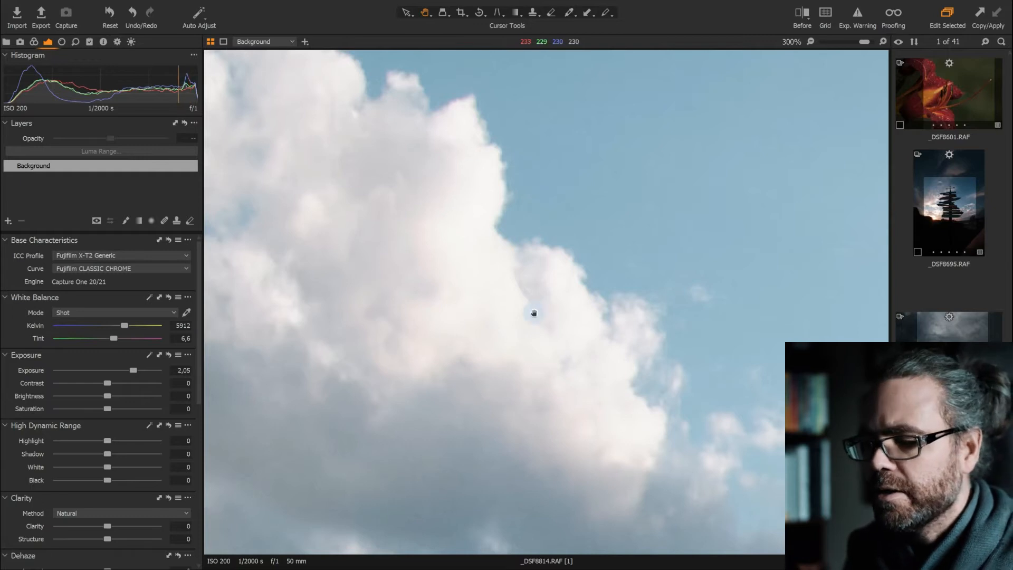
scroll(502, 283, "down", 1)
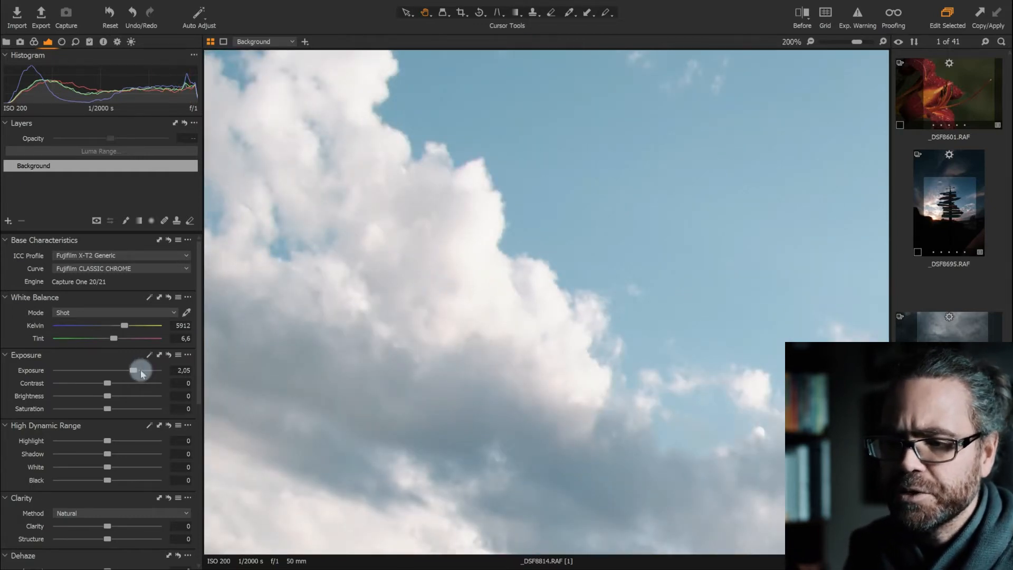
double_click(132, 371)
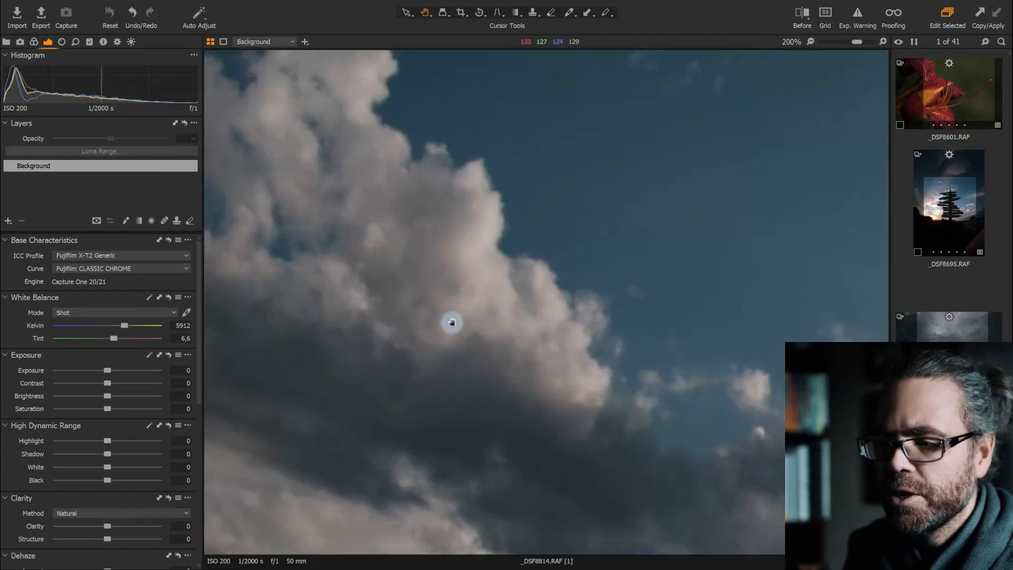
Turn on the exposure warning and inspect the overexposed areas in the clouds and around the sun
scroll(646, 333, "down", 2)
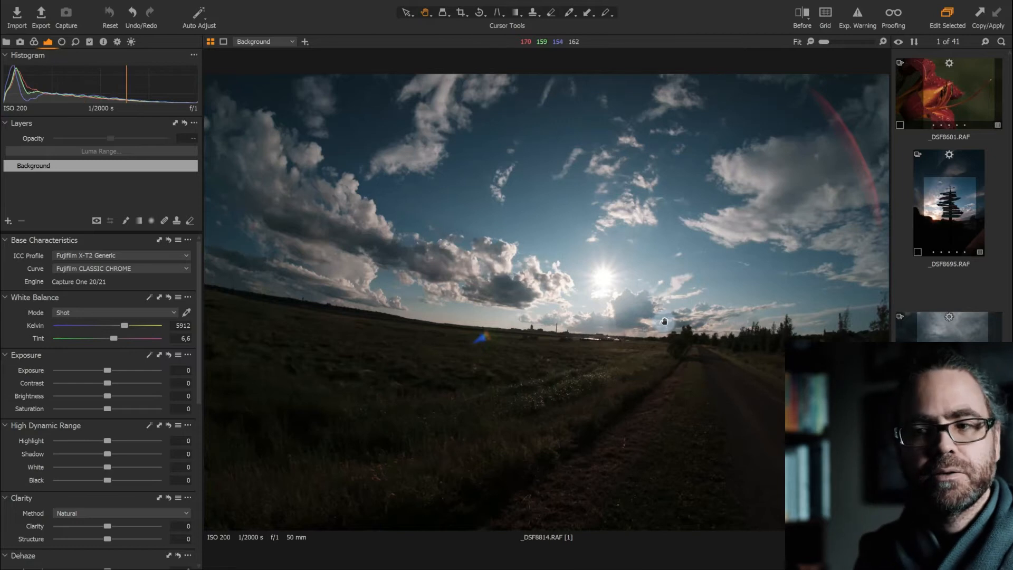
scroll(662, 290, "up", 1)
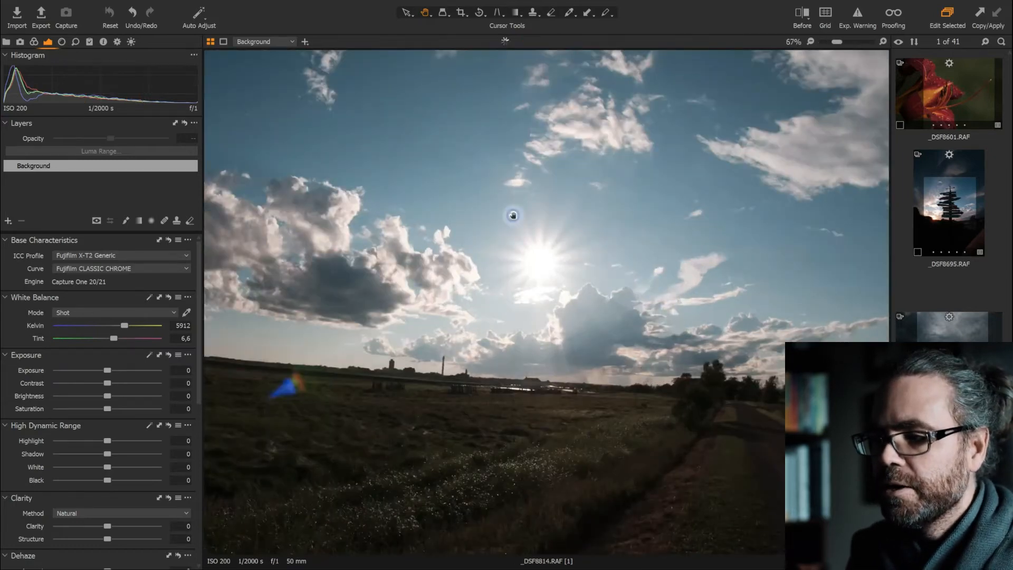
scroll(602, 339, "up", 1)
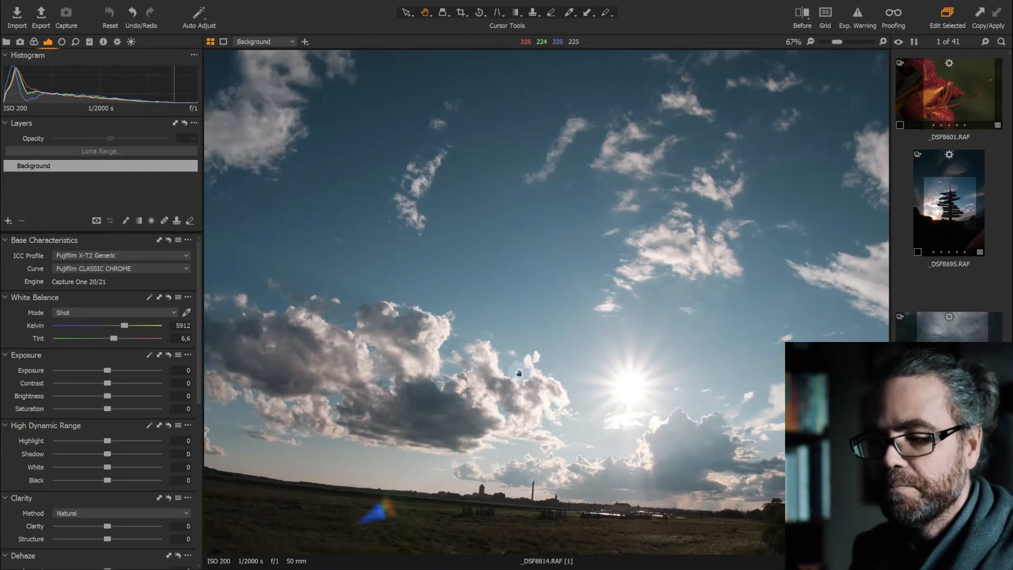
left_click_drag(403, 319, 644, 343)
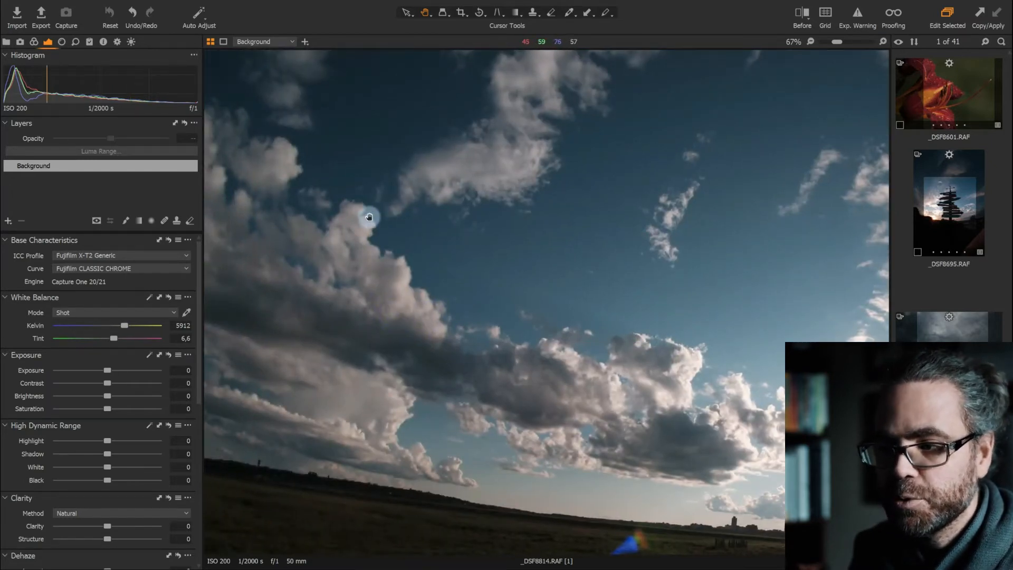
left_click_drag(515, 351, 543, 351)
left_click_drag(601, 364, 540, 372)
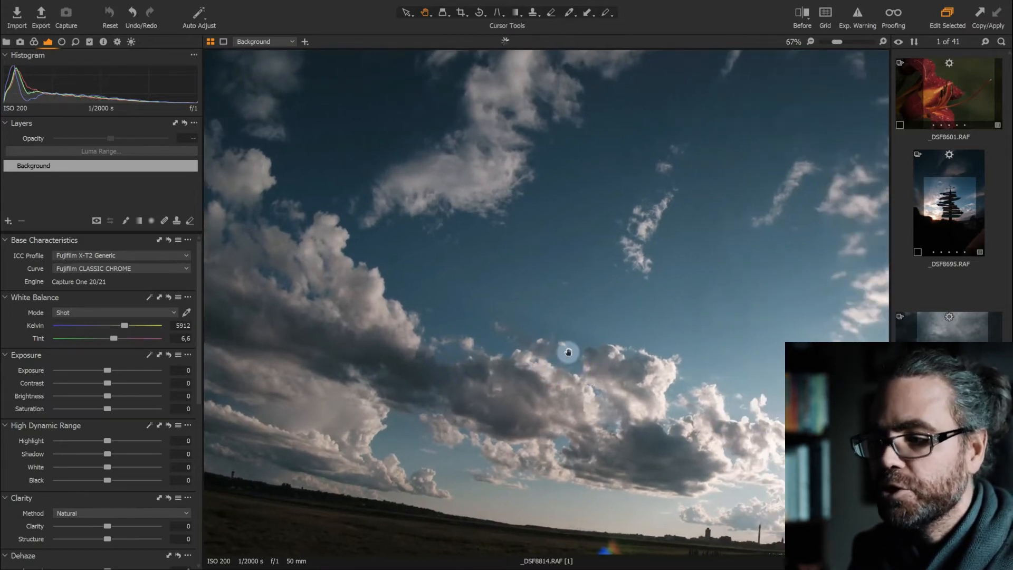
left_click(857, 14)
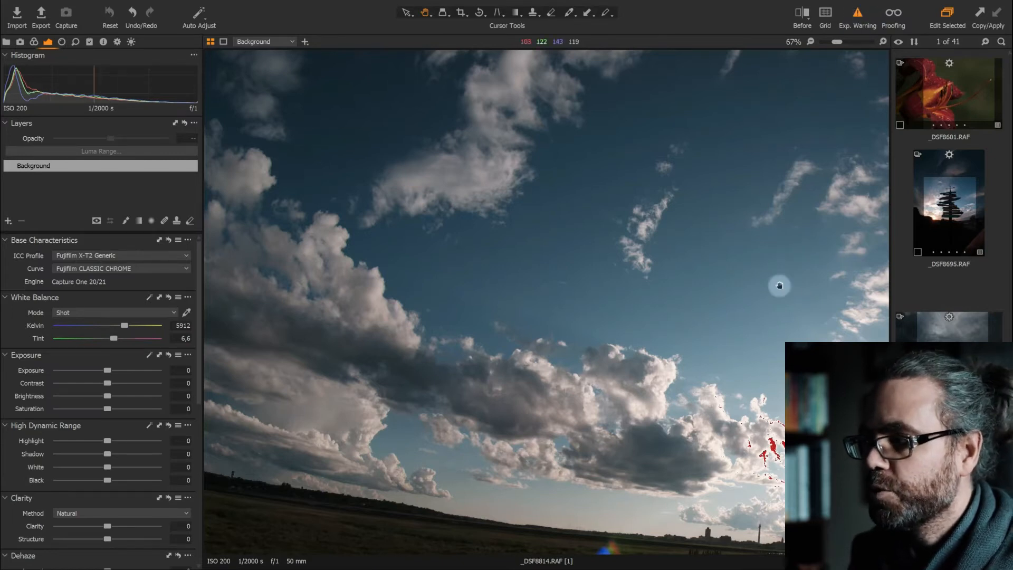
left_click_drag(778, 283, 650, 289)
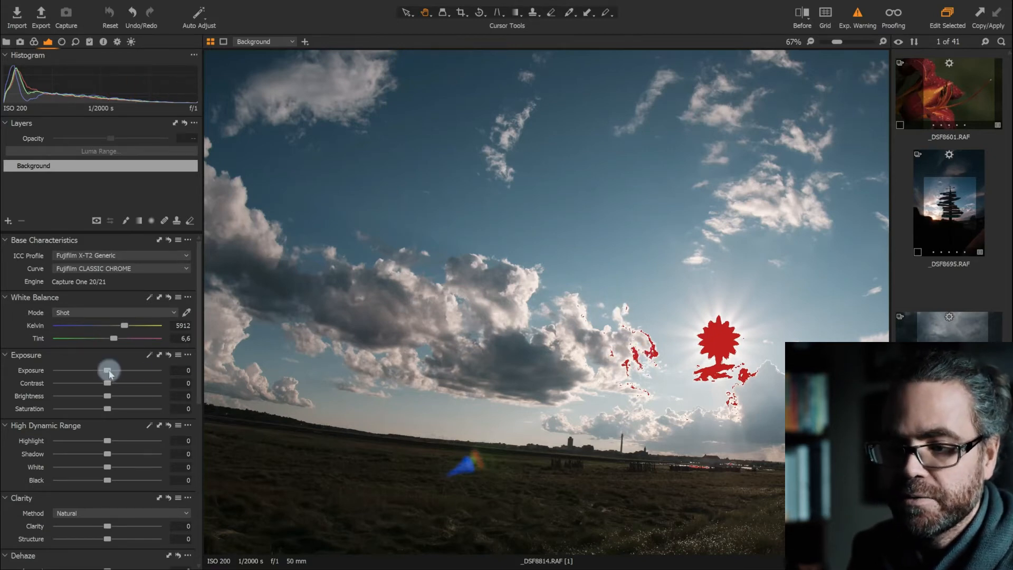
Raise the exposure to 1.09 and turn off the exposure warning, with the whole photo in view
left_click_drag(108, 374, 121, 375)
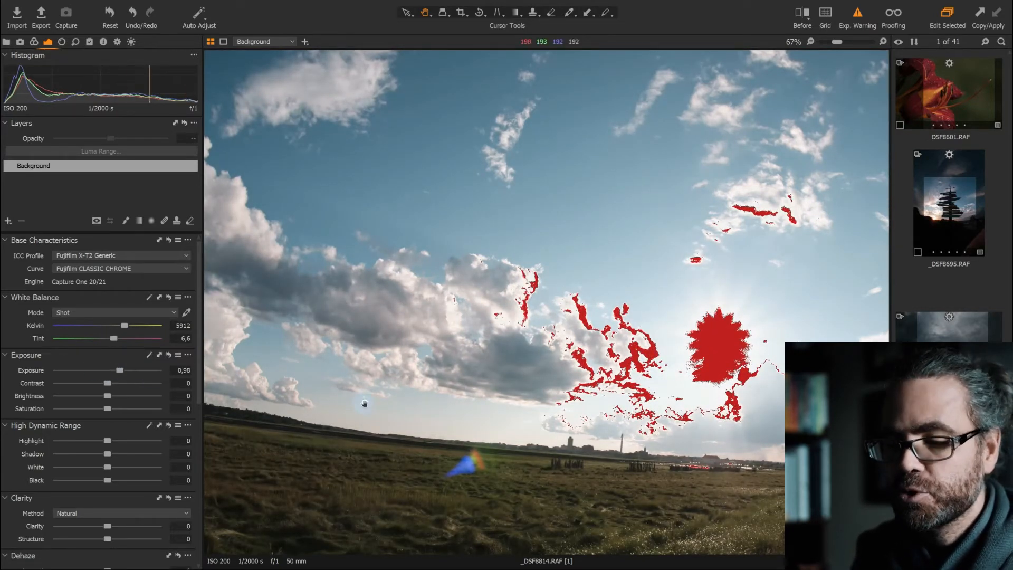
scroll(122, 373, "down", 1)
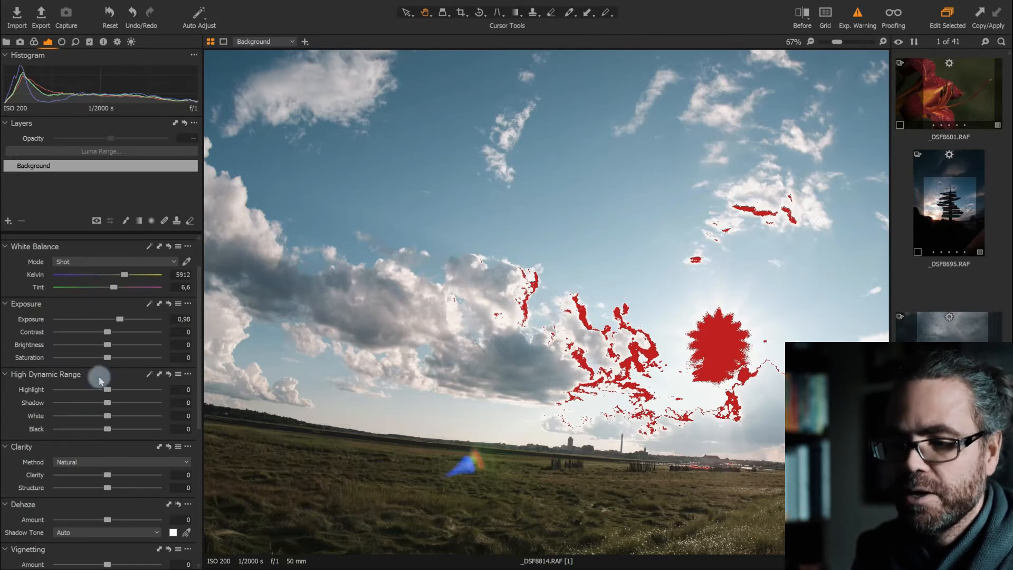
mouse_move(119, 319)
left_mouse_down()
mouse_move(130, 319)
mouse_move(121, 320)
left_mouse_up()
left_click(858, 19)
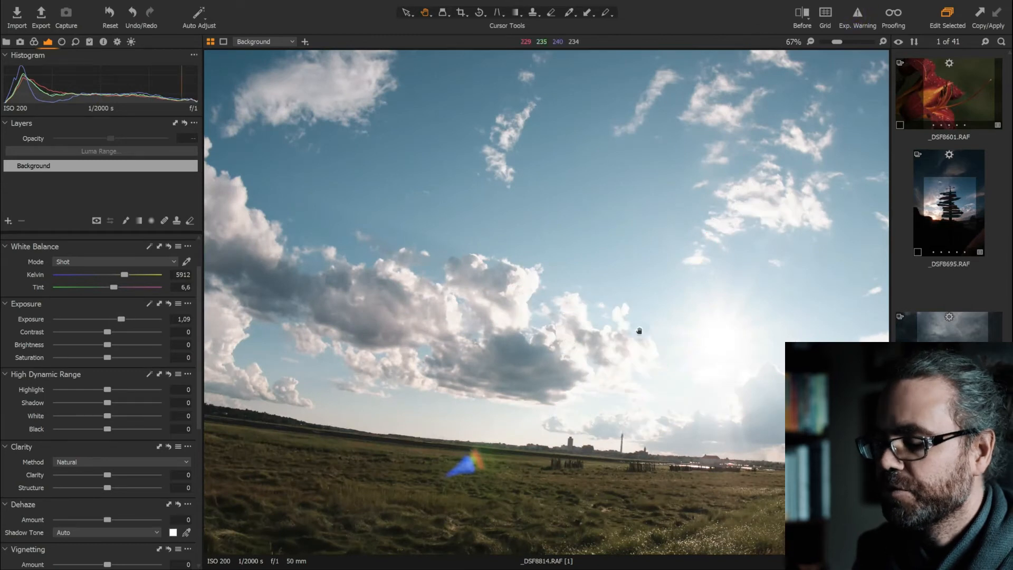
double_click(562, 383)
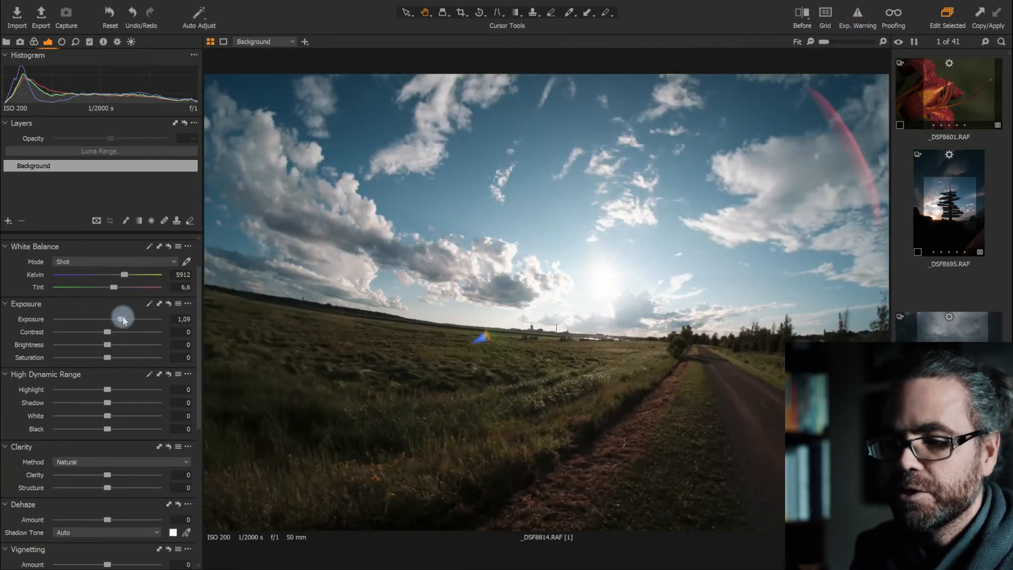
Test the exposure at 2.81 and -2.19 on the whole photo, and settle it at 1.16
left_click_drag(118, 317, 142, 317)
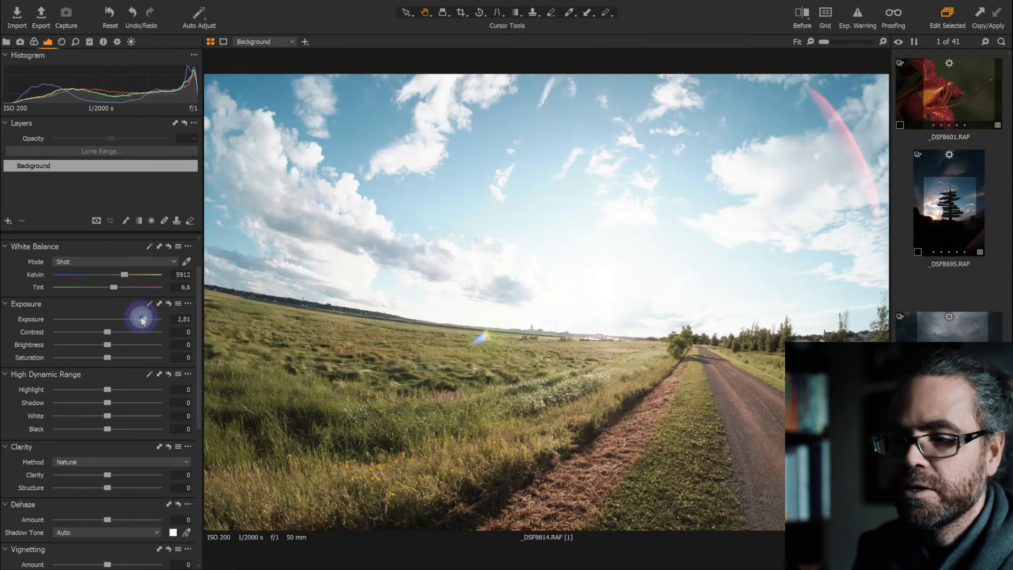
left_click_drag(142, 319, 79, 319)
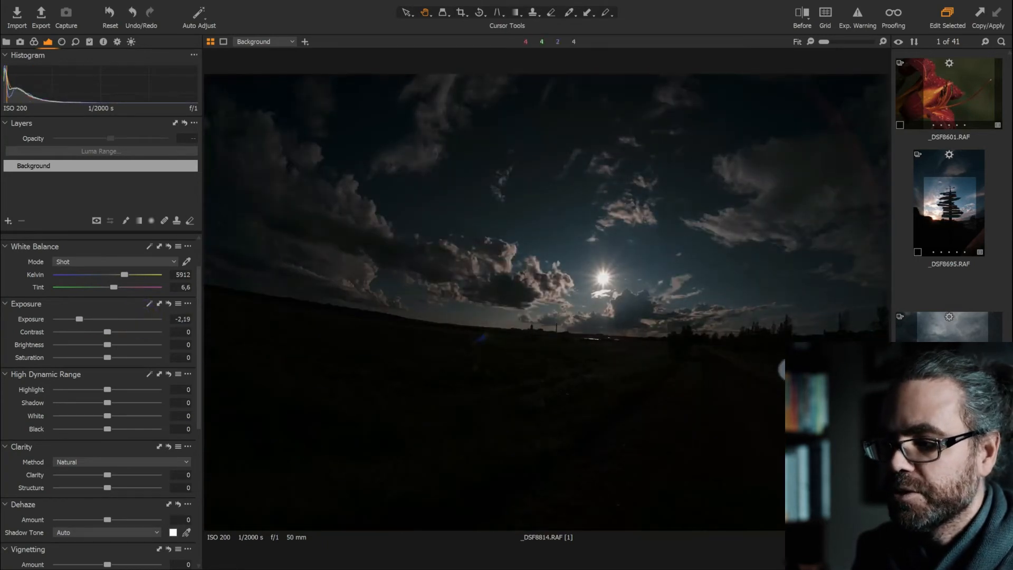
left_click_drag(112, 320, 122, 321)
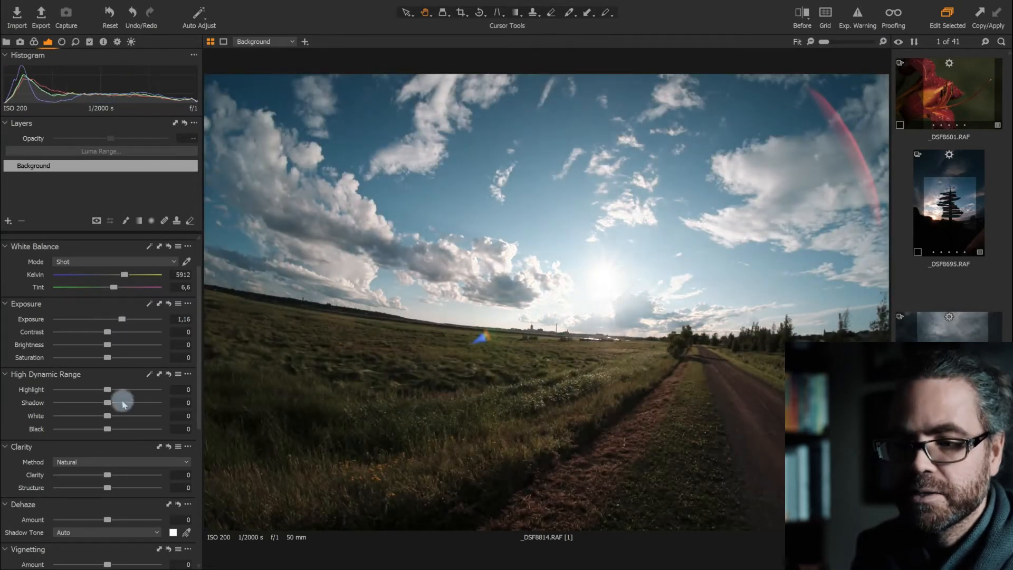
Lower Highlight to -100, try White at -39 and -90, and return White to 0
scroll(118, 382, "down", 2)
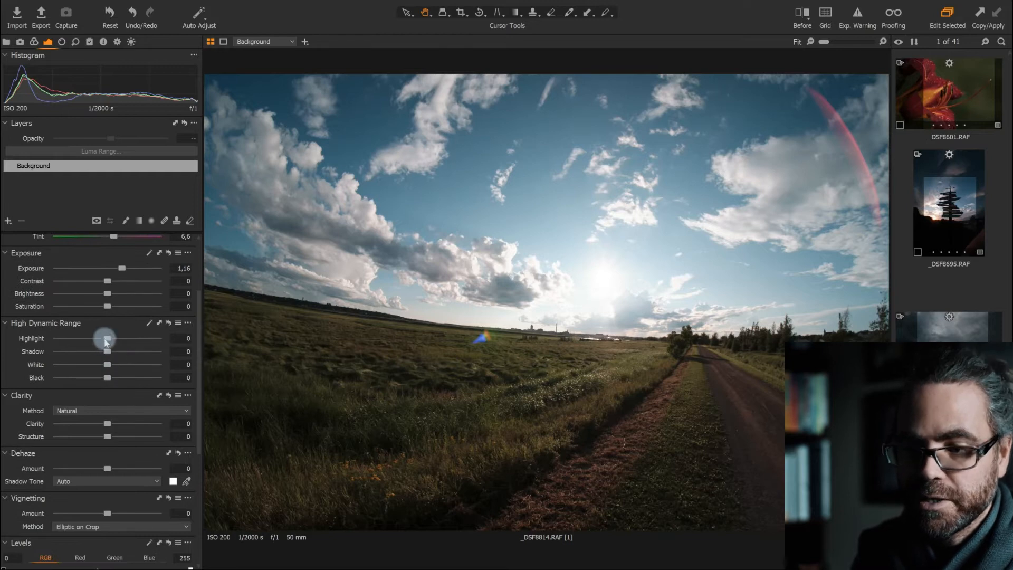
left_click_drag(107, 341, 53, 345)
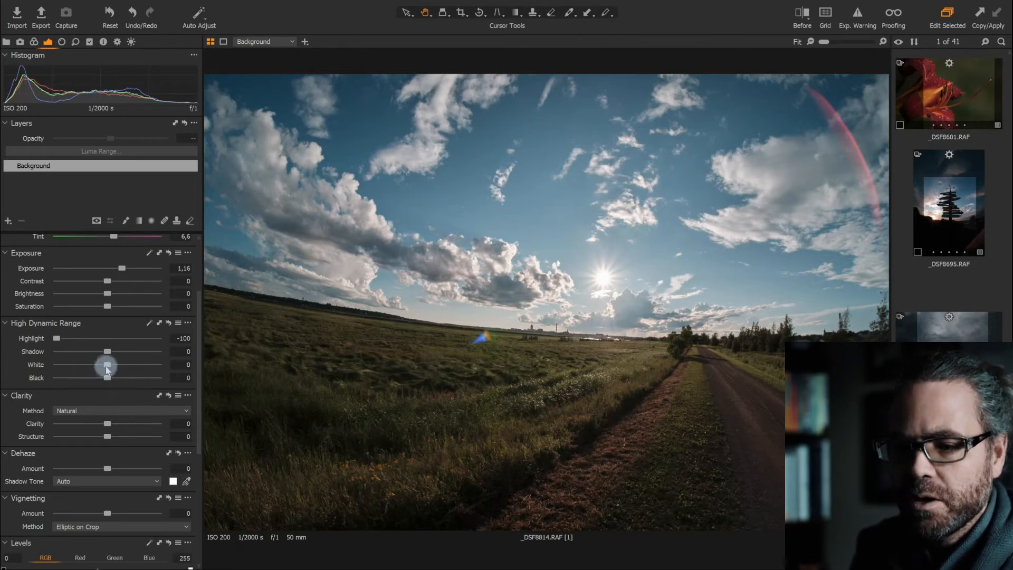
mouse_move(108, 367)
left_mouse_down()
mouse_move(135, 365)
mouse_move(97, 366)
left_mouse_up()
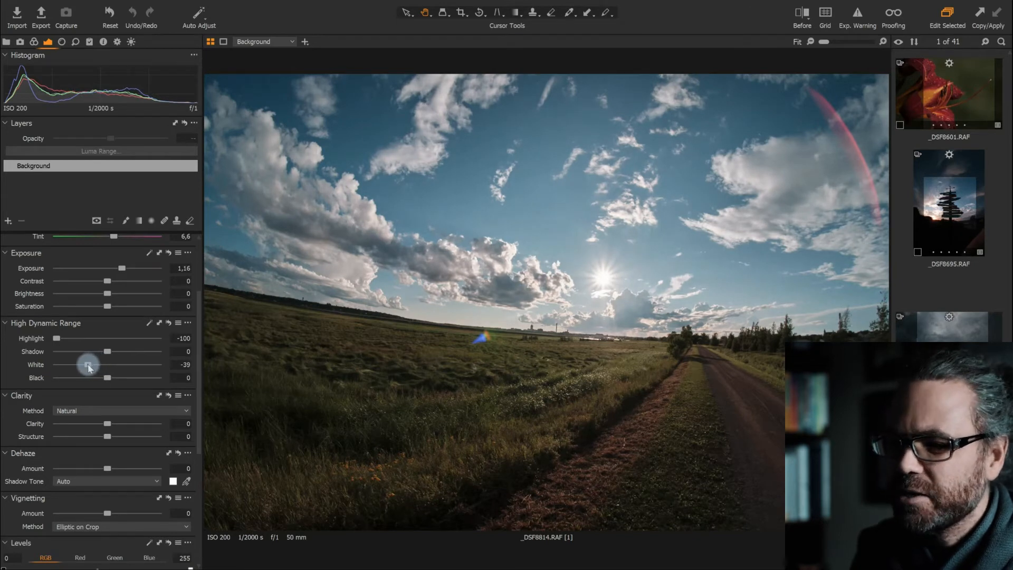
left_click_drag(87, 368, 66, 366)
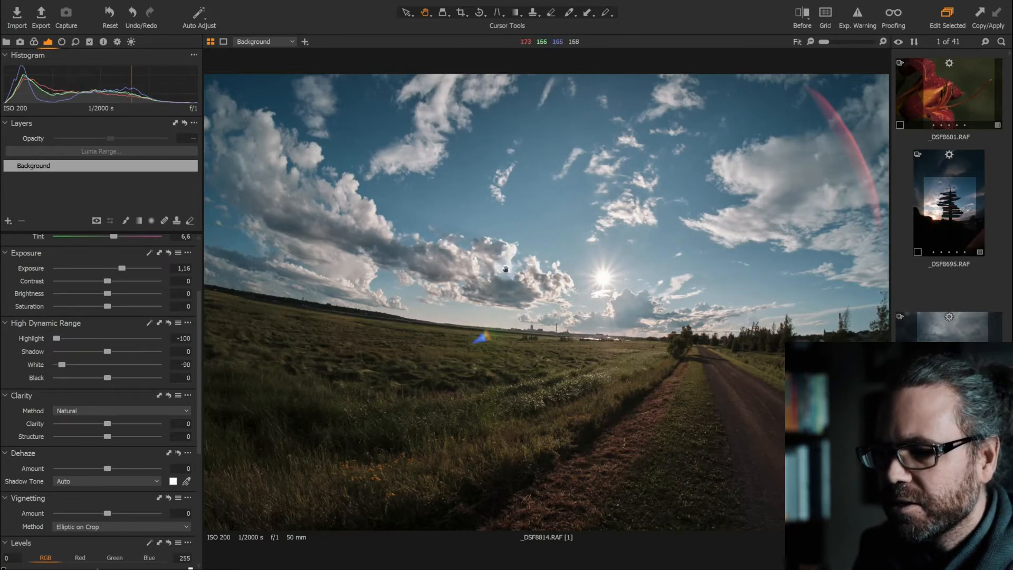
left_click_drag(77, 368, 89, 369)
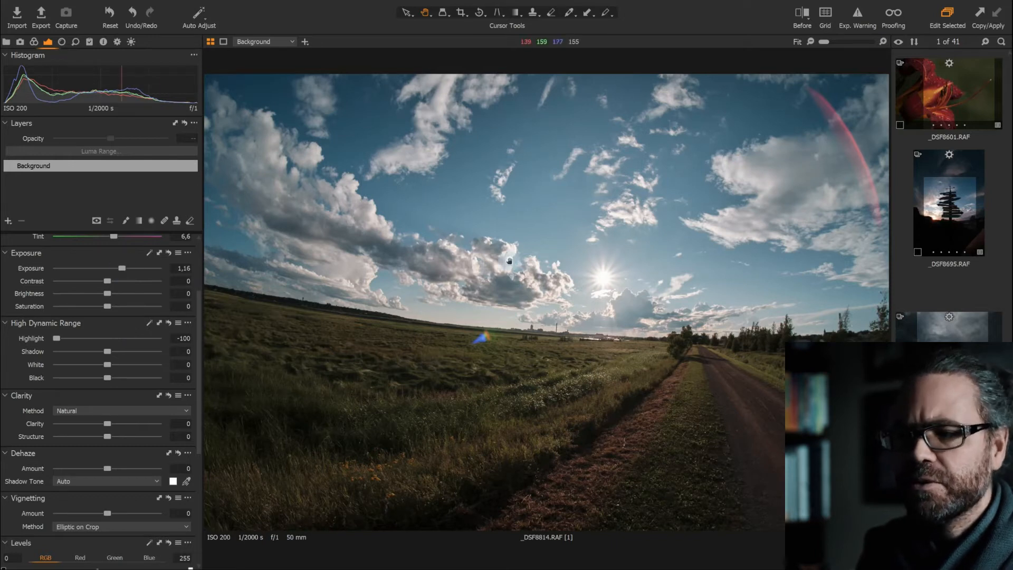
left_click(108, 280)
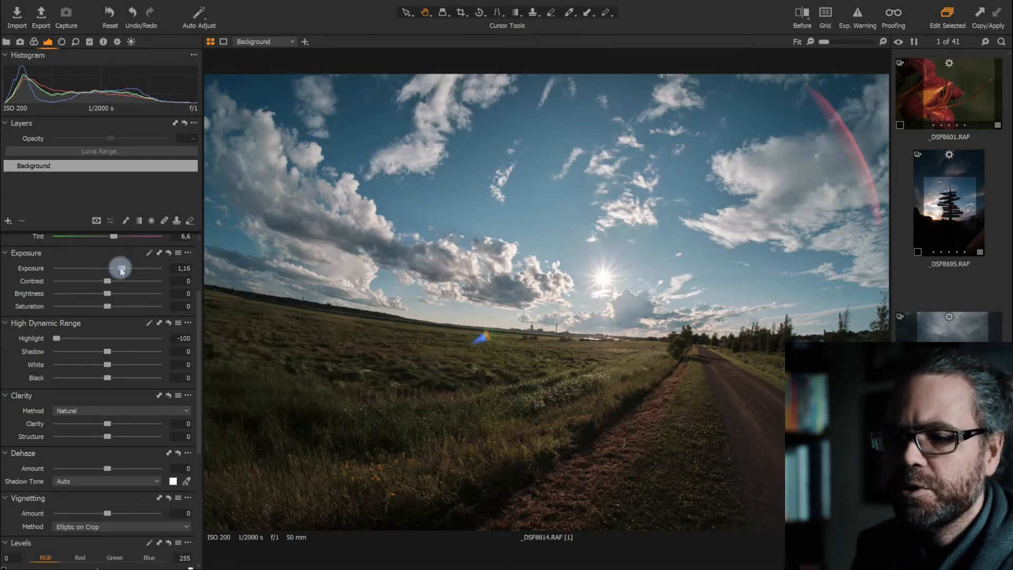
Darken the exposure to -2.46, set Highlight to -27, and bring the exposure up to -0.55
left_click_drag(120, 270, 75, 269)
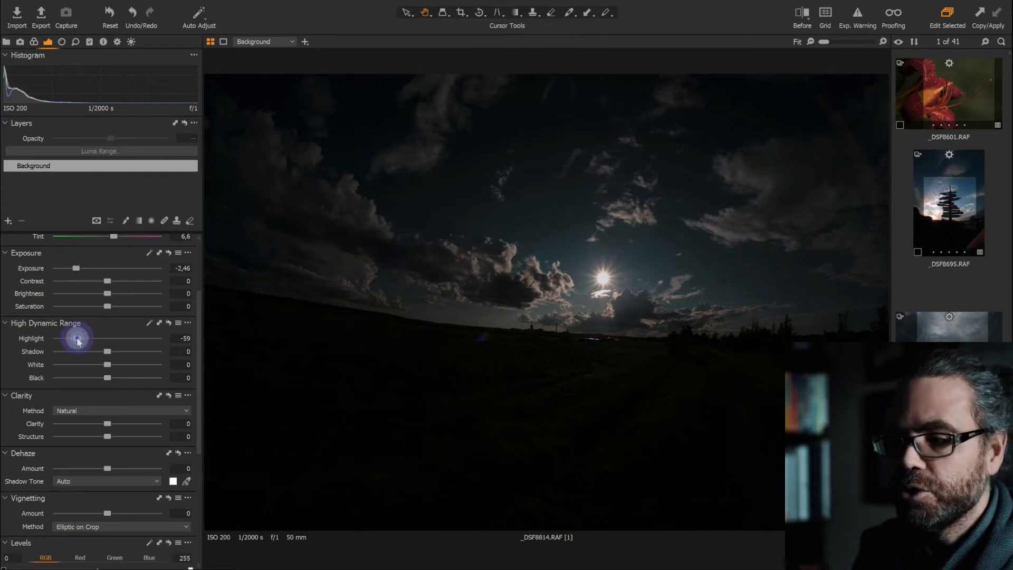
left_click_drag(78, 336, 93, 338)
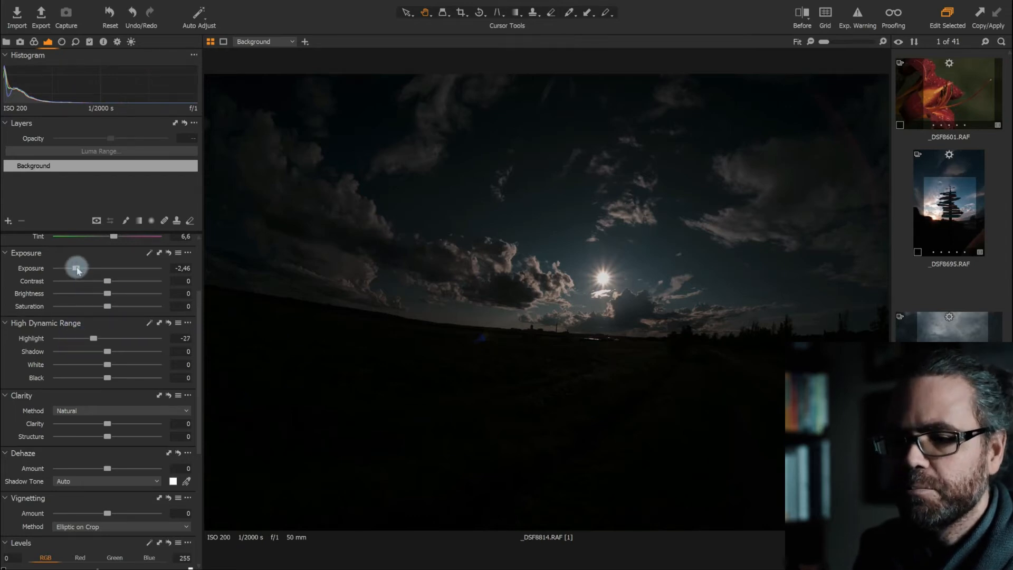
left_click_drag(76, 268, 101, 269)
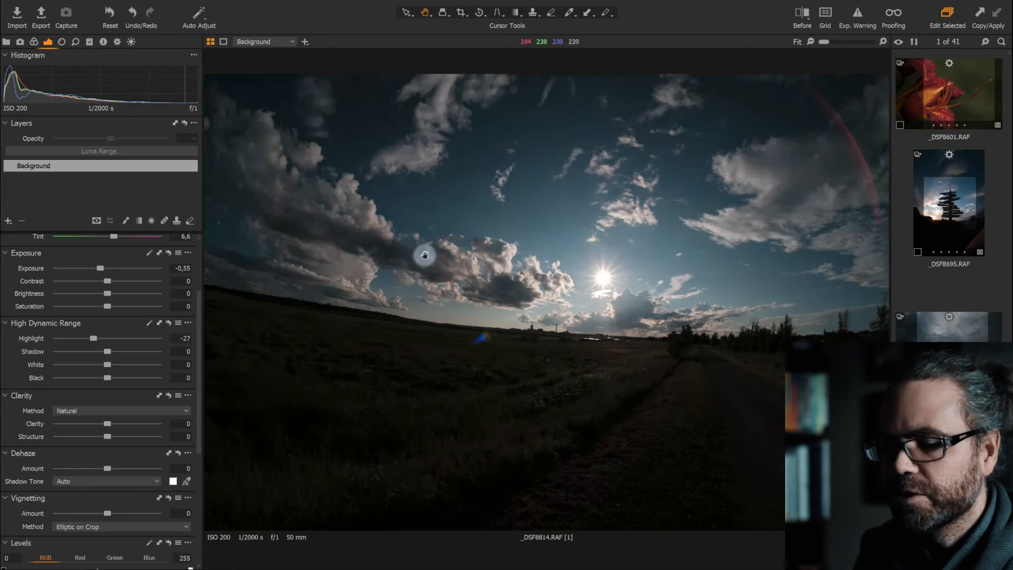
Reset the exposure and raise it to 0.22, with Highlight at -64, Shadow at 66 and Black at -14
double_click(104, 267)
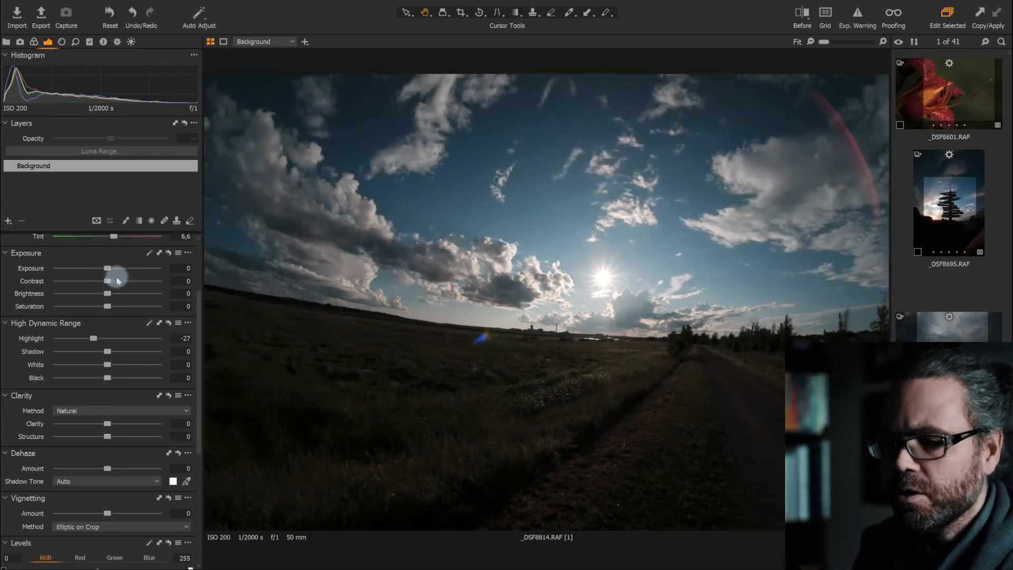
left_click_drag(93, 339, 77, 343)
left_click_drag(107, 270, 110, 269)
left_click_drag(80, 338, 75, 338)
left_click_drag(107, 351, 140, 353)
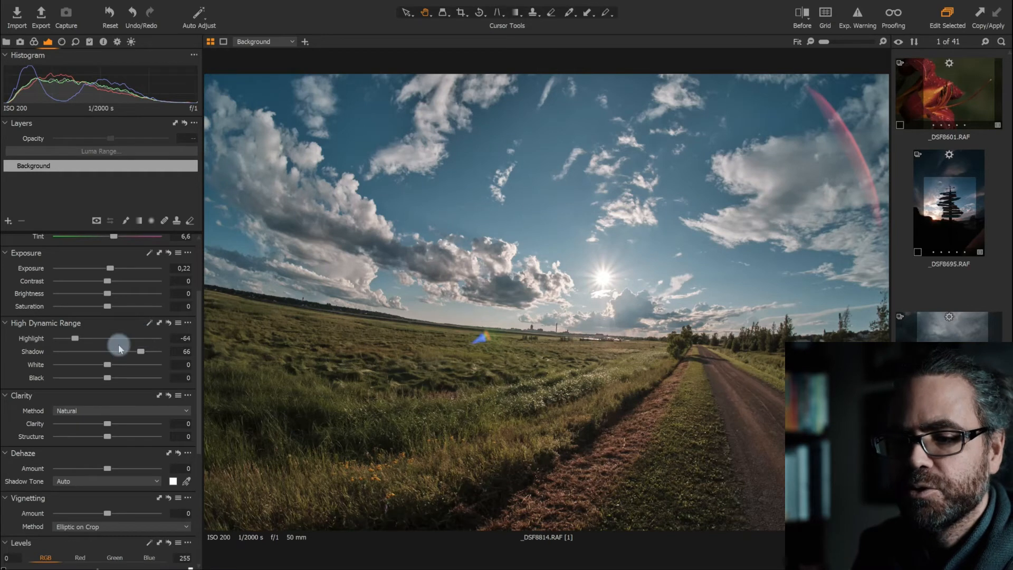
left_click_drag(108, 378, 101, 378)
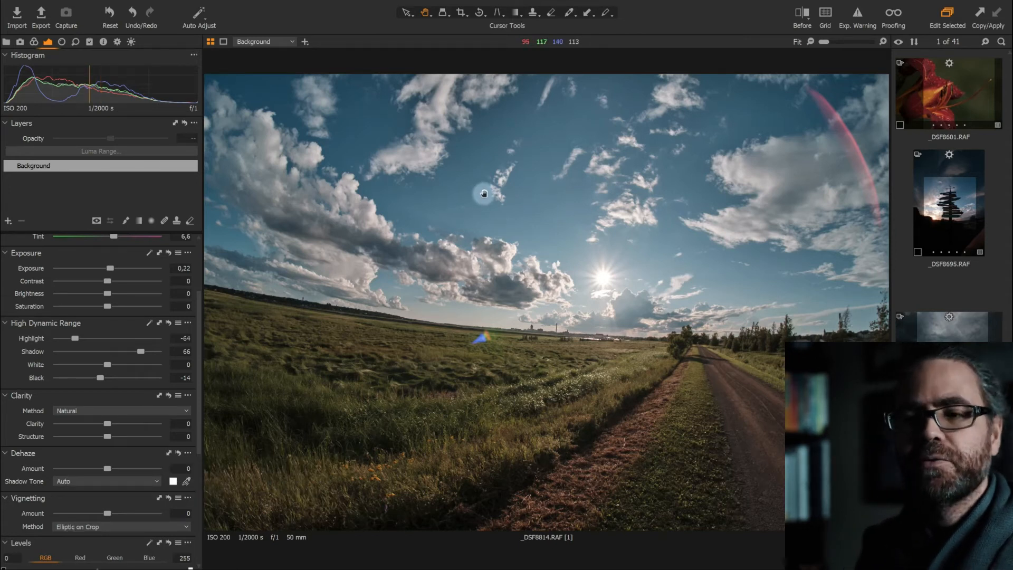
Change the photo's base curve to Fujifilm Velvia (VIVID)
scroll(153, 330, "up", 3)
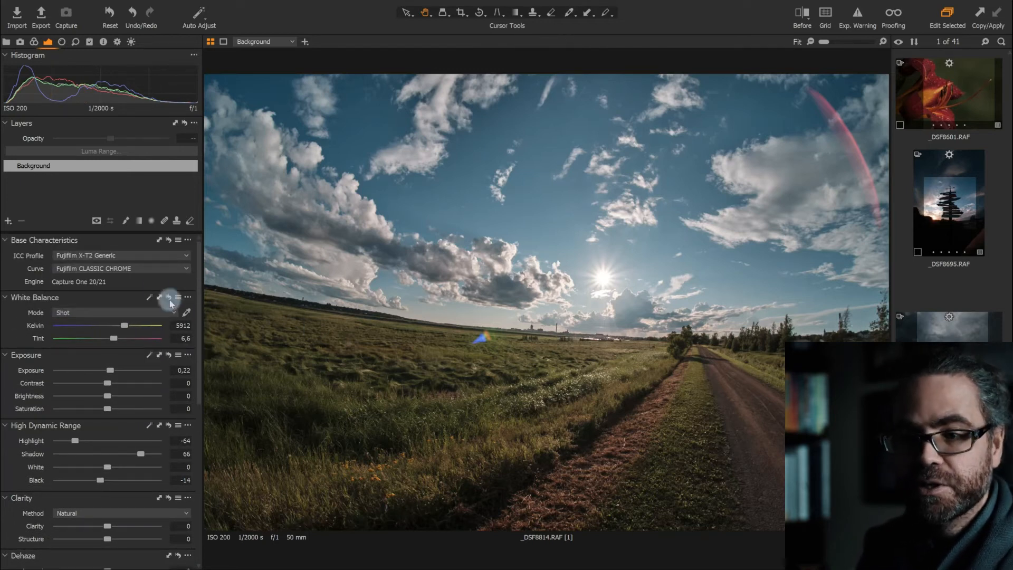
left_click(135, 272)
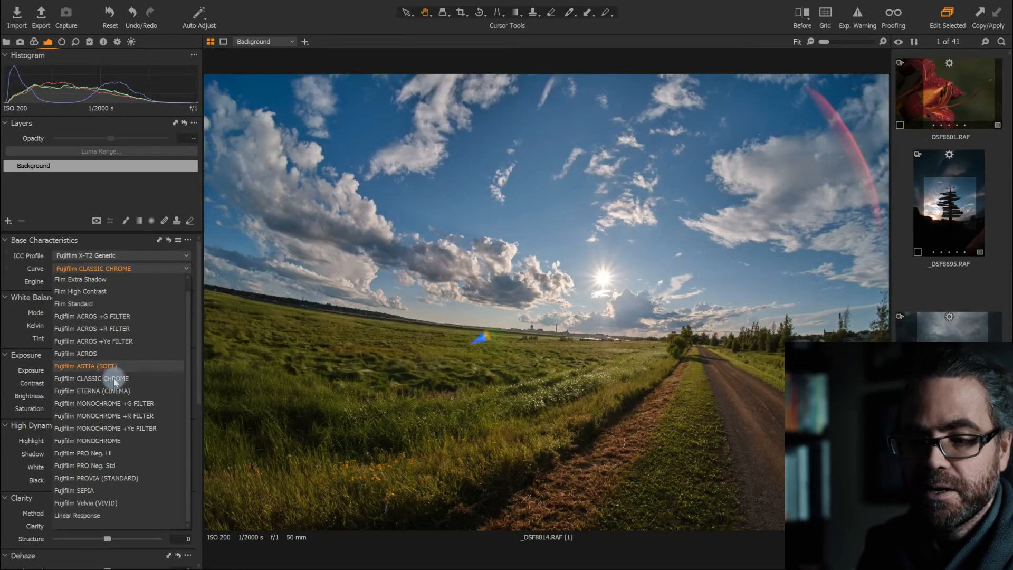
left_click(116, 502)
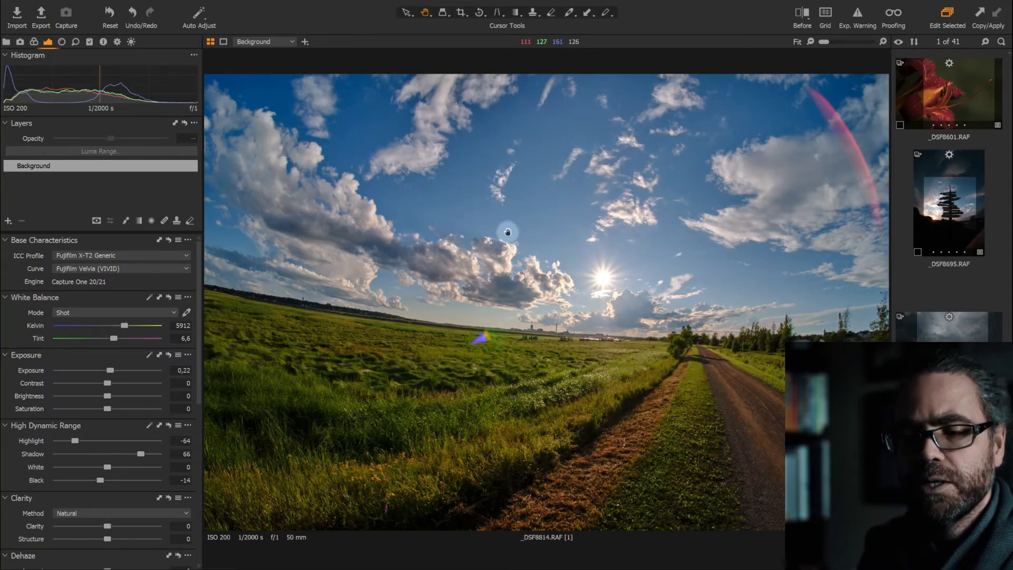
Try the white balance at 7980 Kelvin, test and undo a Tint of 18.5, and settle Kelvin at 5426
scroll(119, 371, "down", 1)
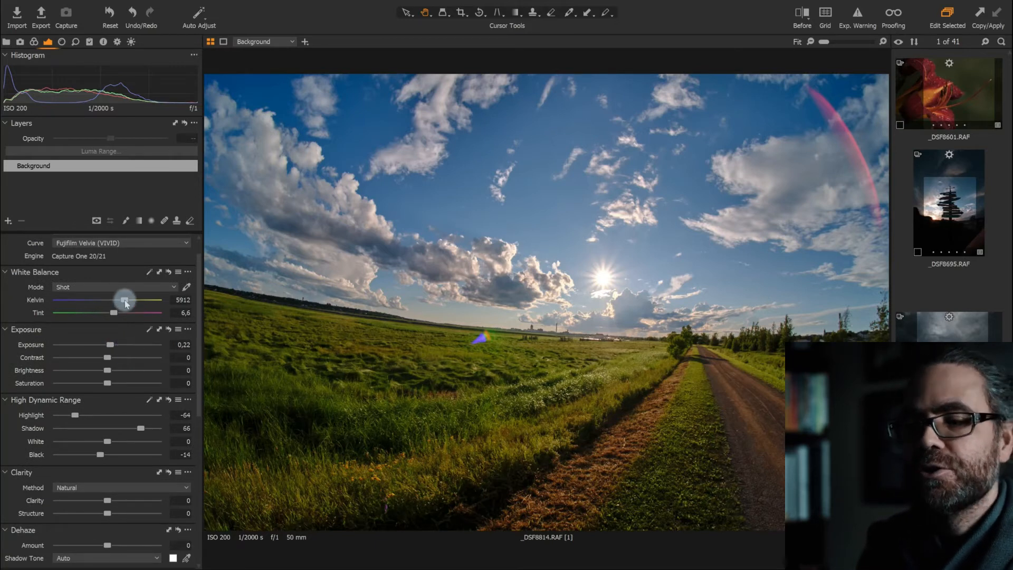
left_click_drag(125, 304, 144, 302)
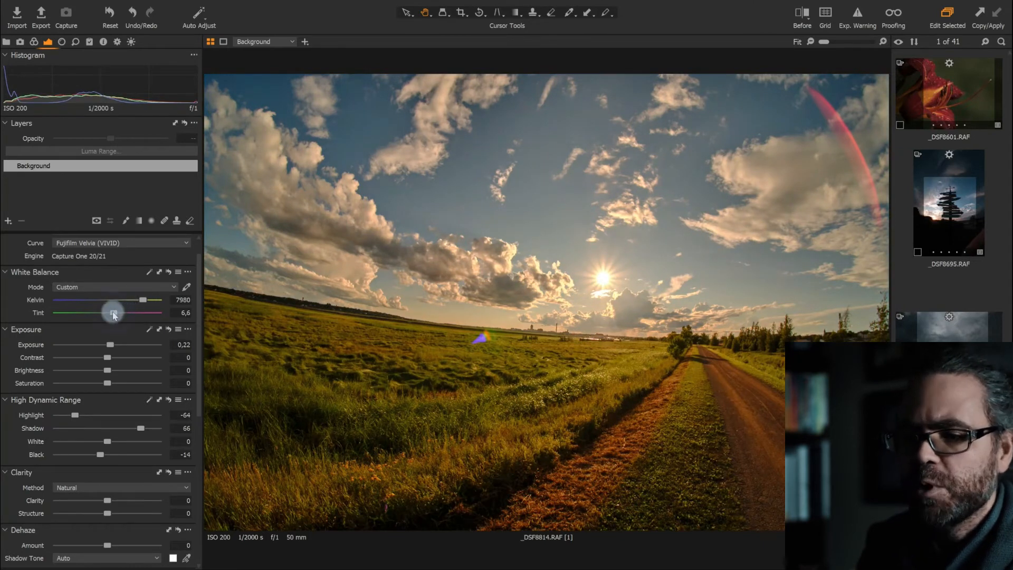
left_click_drag(112, 311, 125, 315)
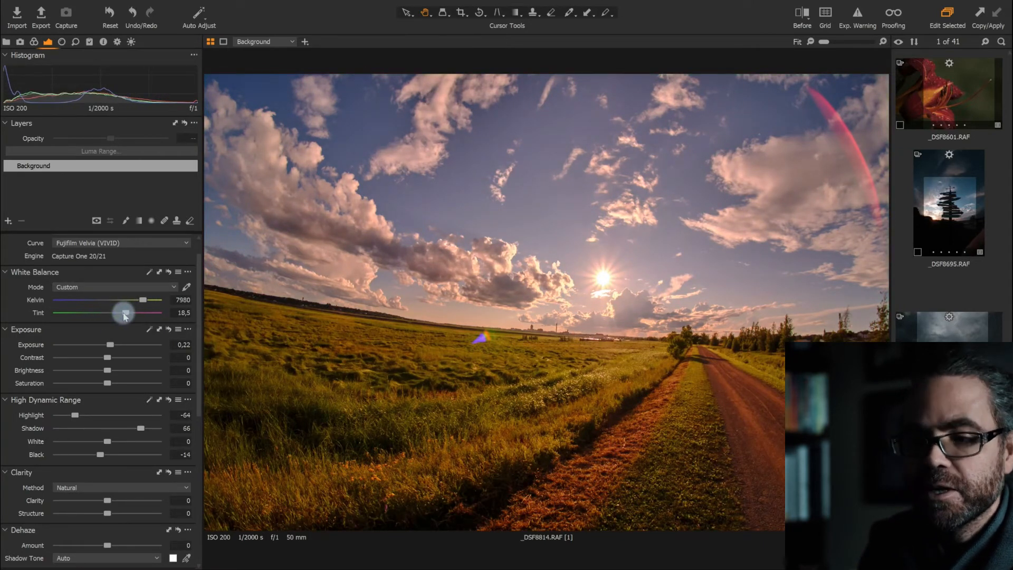
key("ctrl+z")
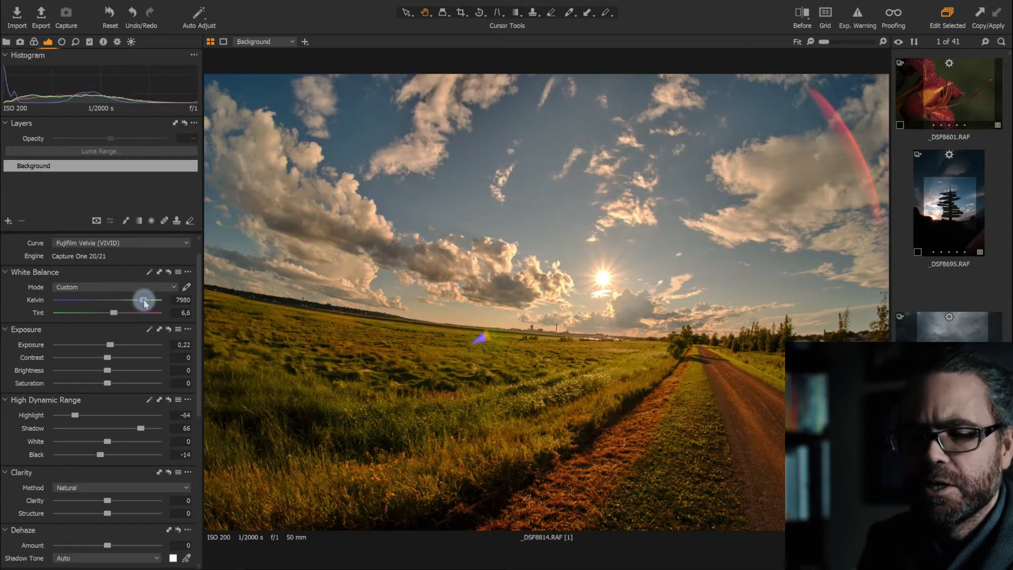
left_click_drag(143, 299, 122, 304)
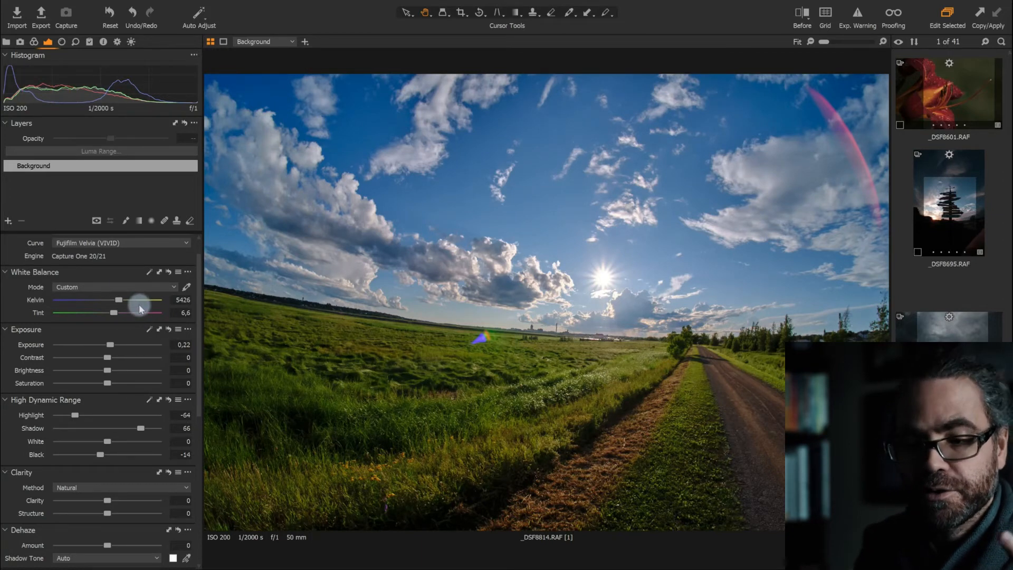
scroll(136, 314, "down", 2)
scroll(135, 318, "down", 5)
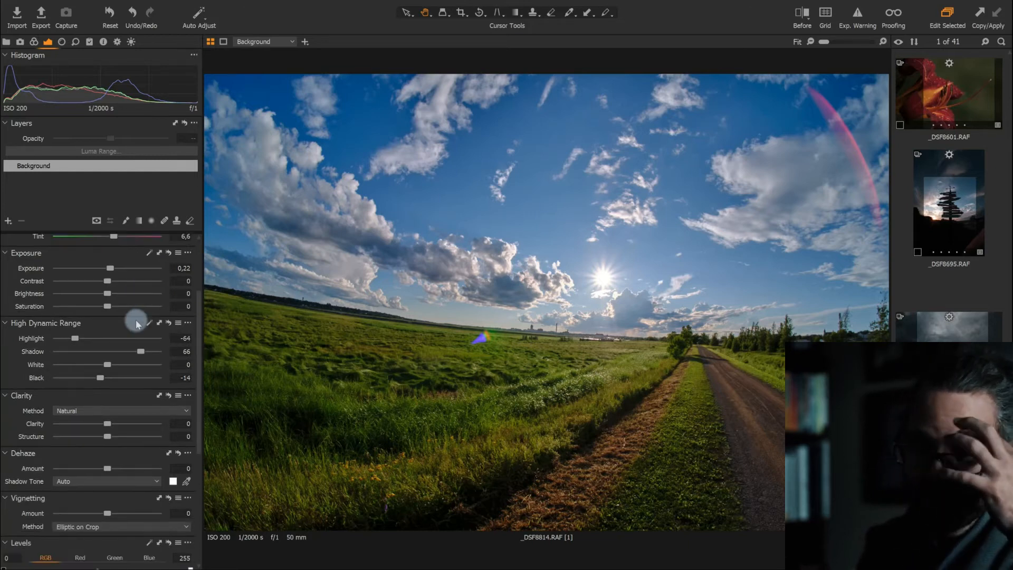
scroll(135, 319, "down", 5)
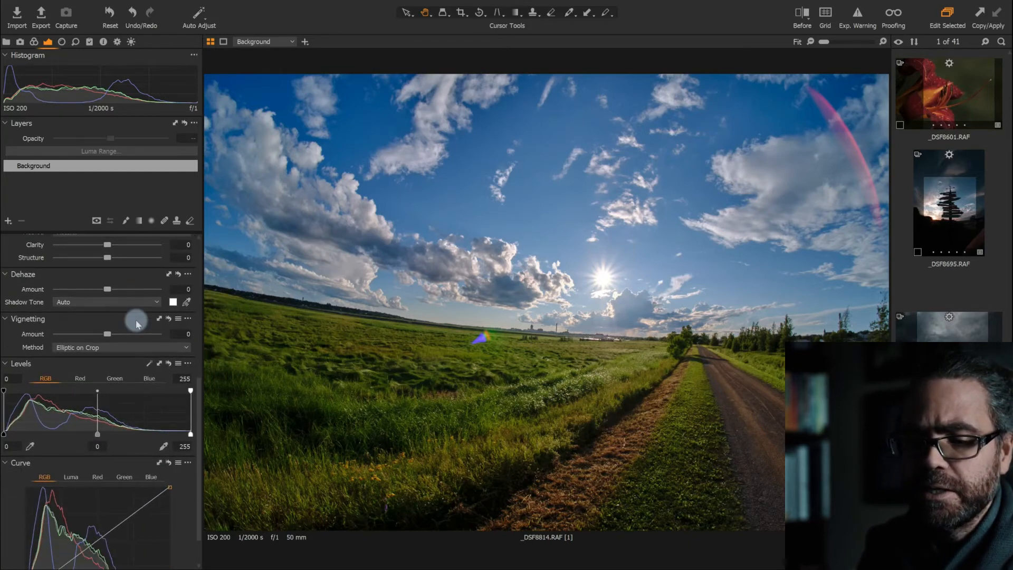
scroll(135, 318, "up", 13)
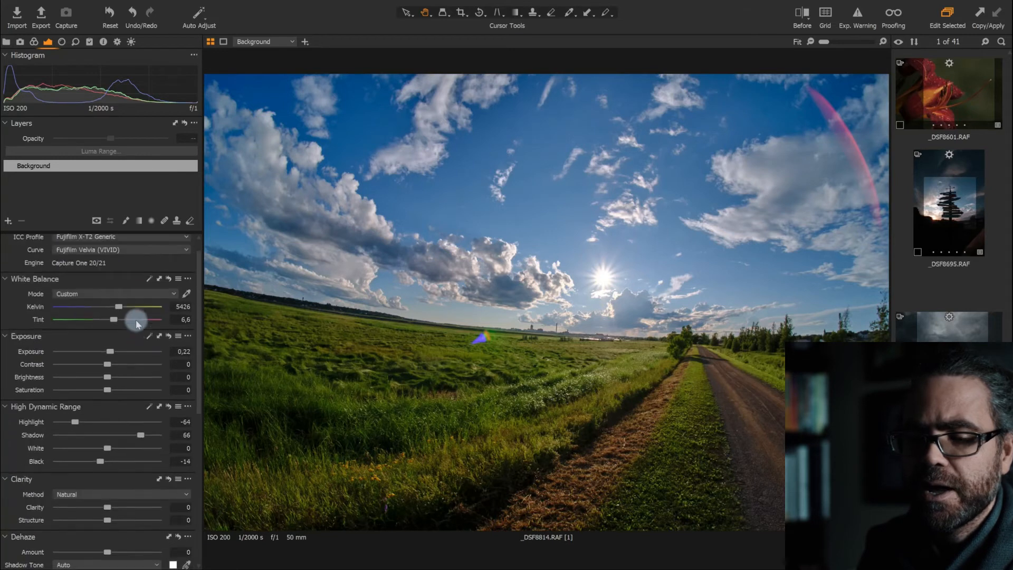
Shift the hue of the blue range to -22.7 with the basic Color Editor
left_click(34, 42)
scroll(131, 305, "down", 3)
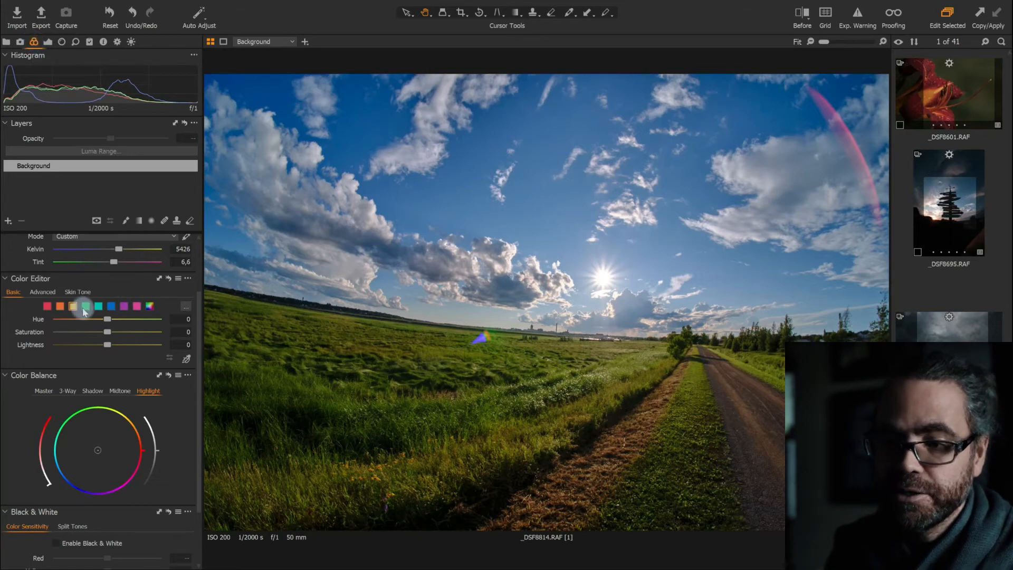
left_click(112, 308)
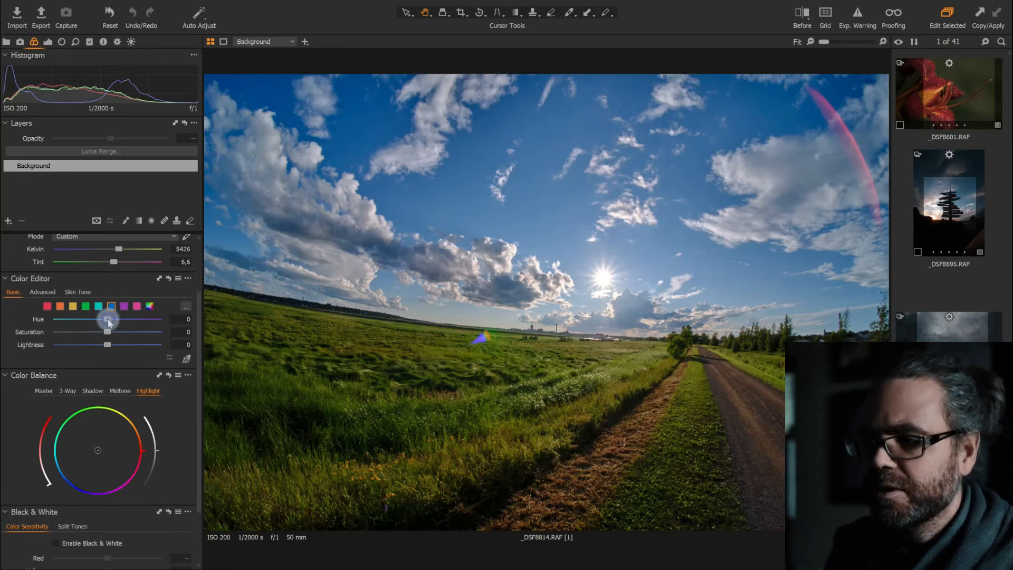
left_click_drag(105, 323, 88, 323)
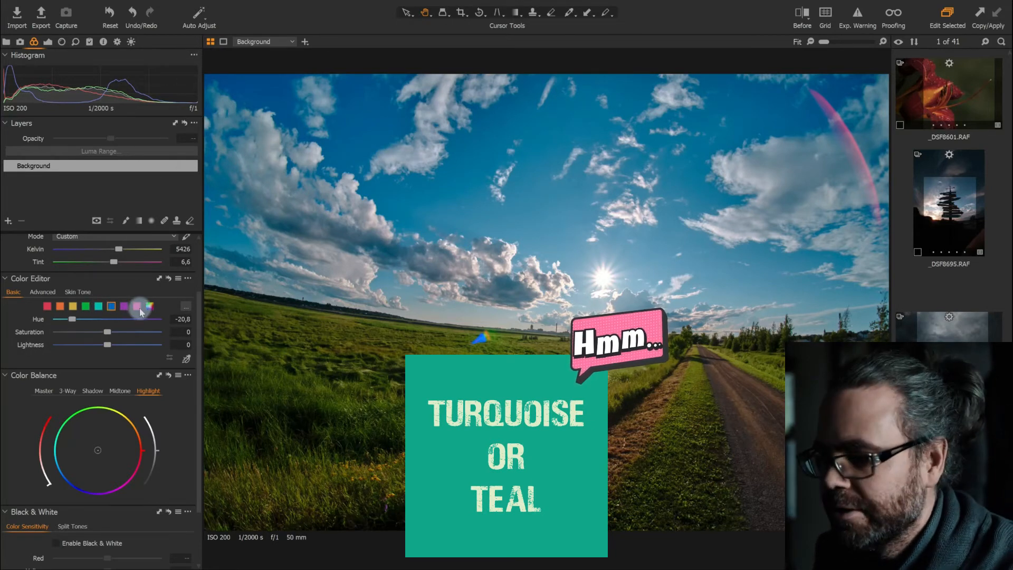
left_click_drag(73, 319, 69, 319)
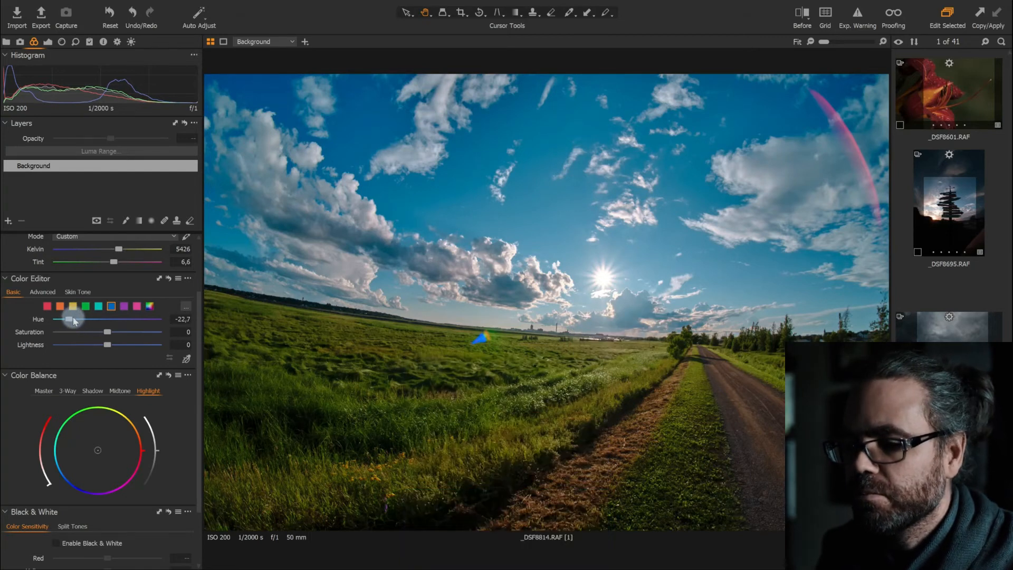
Try the cyan range's hue at -5.9, compare with the color edits switched off, and return the cyan hue to 0
left_click(99, 307)
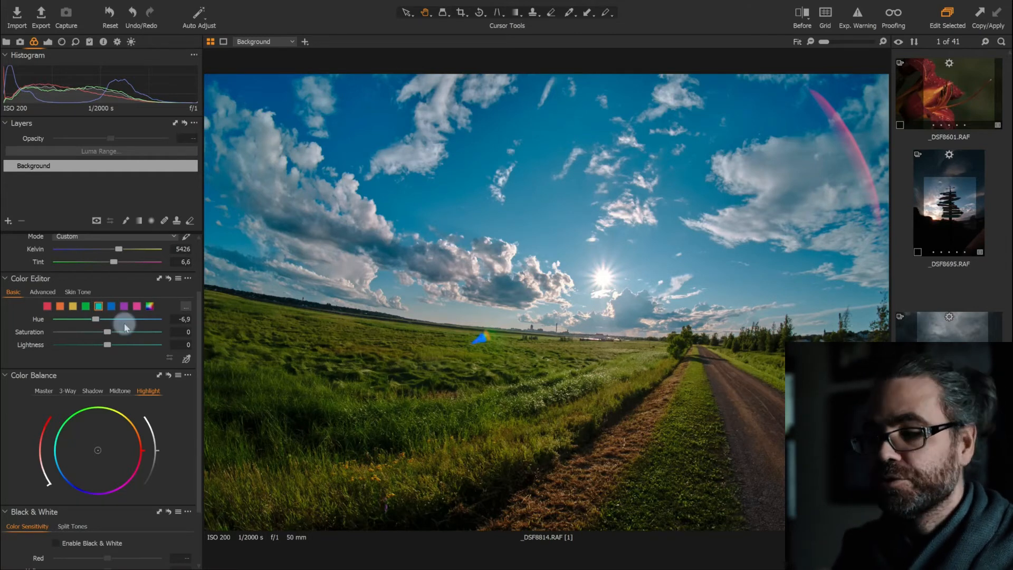
left_click(169, 279)
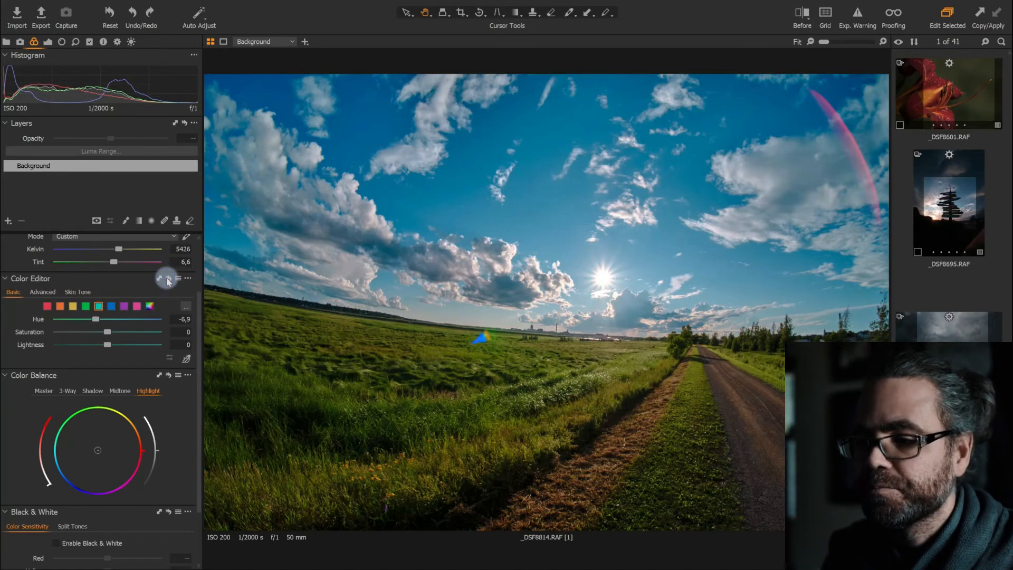
left_click(167, 280, "alt")
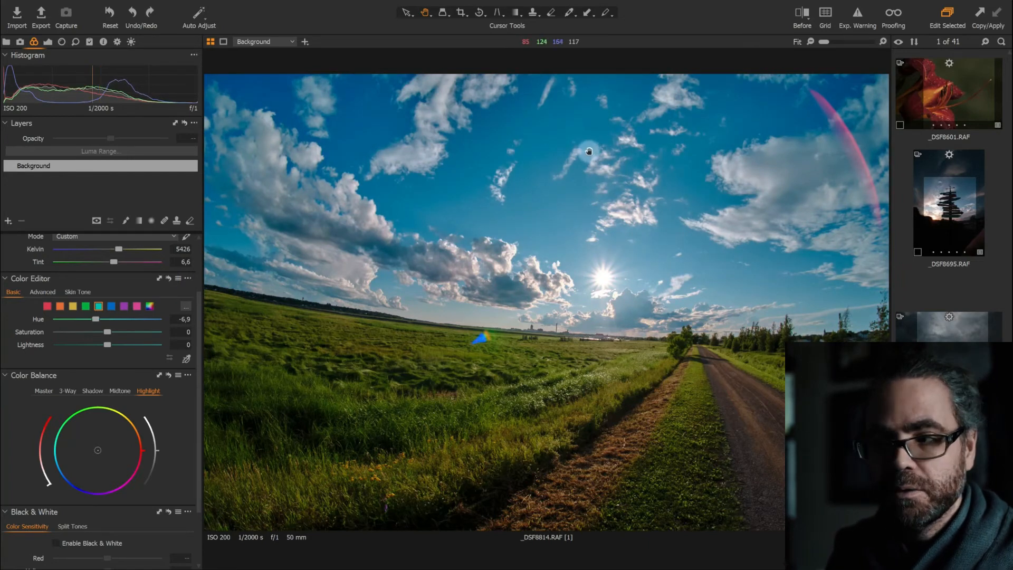
left_click(111, 306)
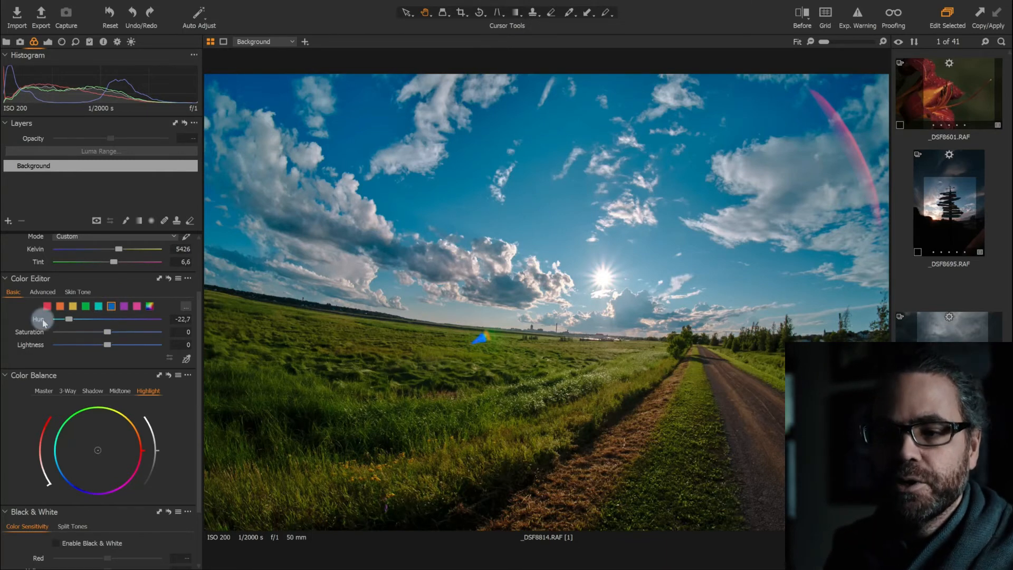
mouse_move(111, 339)
left_mouse_down()
mouse_move(162, 334)
mouse_move(71, 332)
mouse_move(102, 334)
left_mouse_up()
left_click(99, 306)
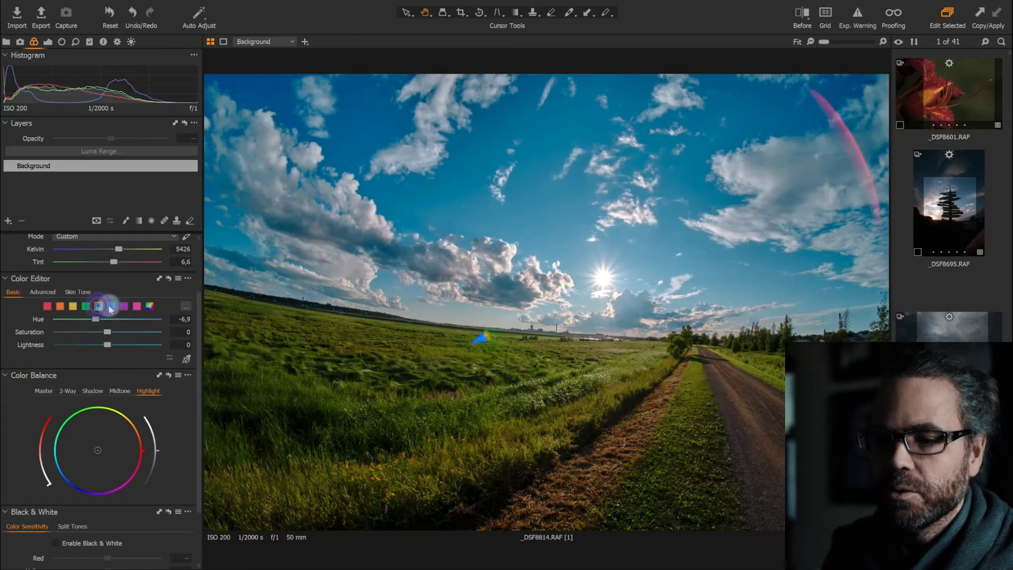
left_click(111, 307)
left_click(99, 306)
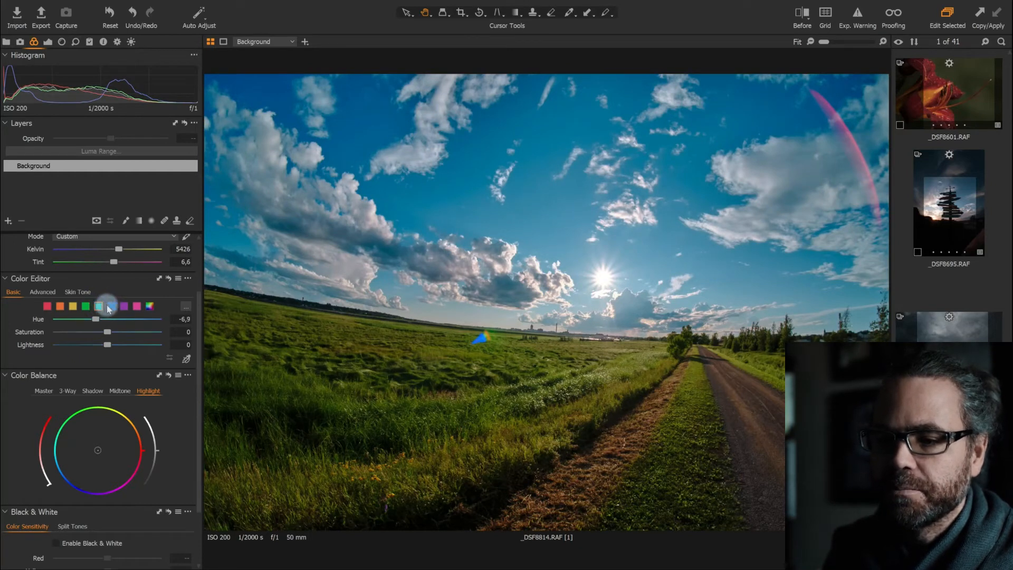
mouse_move(108, 332)
left_mouse_down()
mouse_move(143, 333)
mouse_move(68, 333)
mouse_move(105, 332)
left_mouse_up()
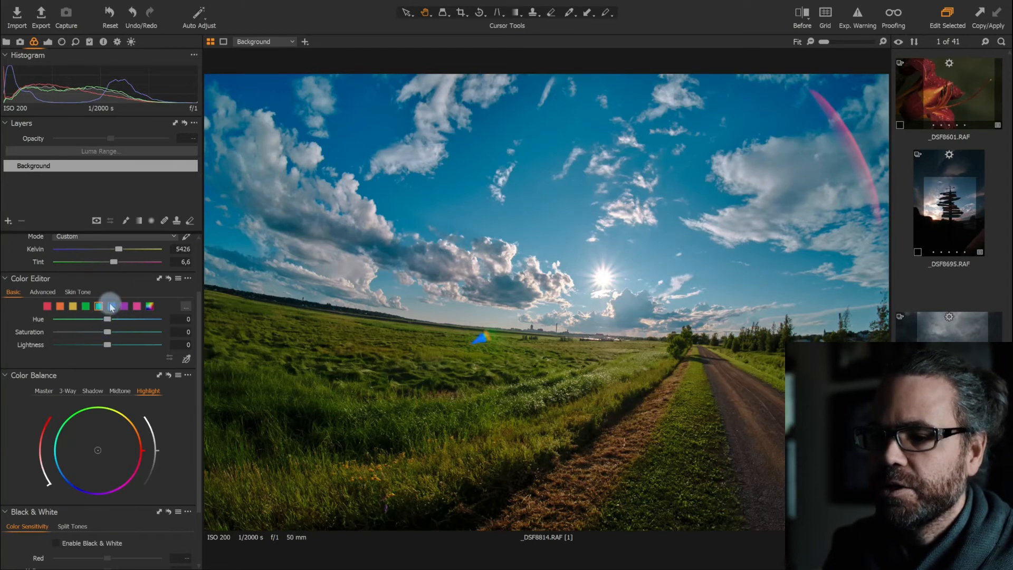
Set the blue range's hue to -13.9, its saturation to 16.8 and its lightness to -21.8
left_click(111, 306)
left_click_drag(71, 320, 75, 319)
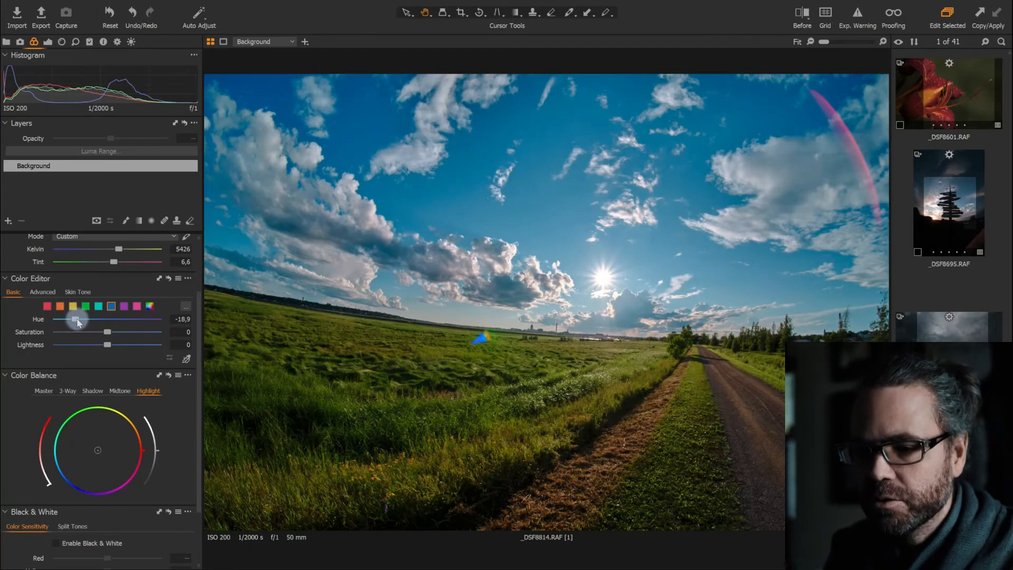
left_click_drag(87, 322, 118, 331)
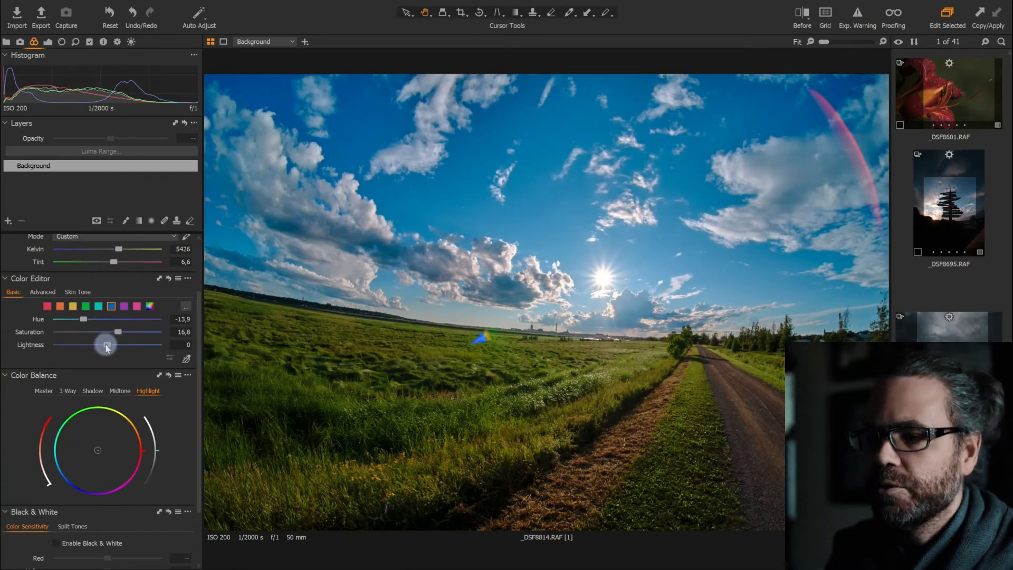
left_click_drag(107, 347, 84, 347)
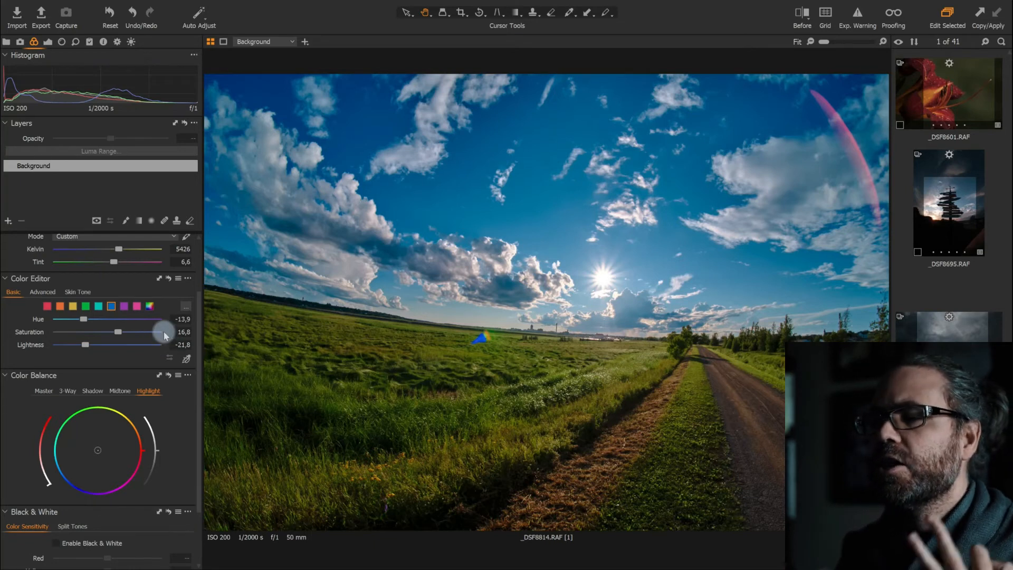
Test the photo's contrast at 50, 10 and -24, and settle it at 8
scroll(113, 331, "up", 2)
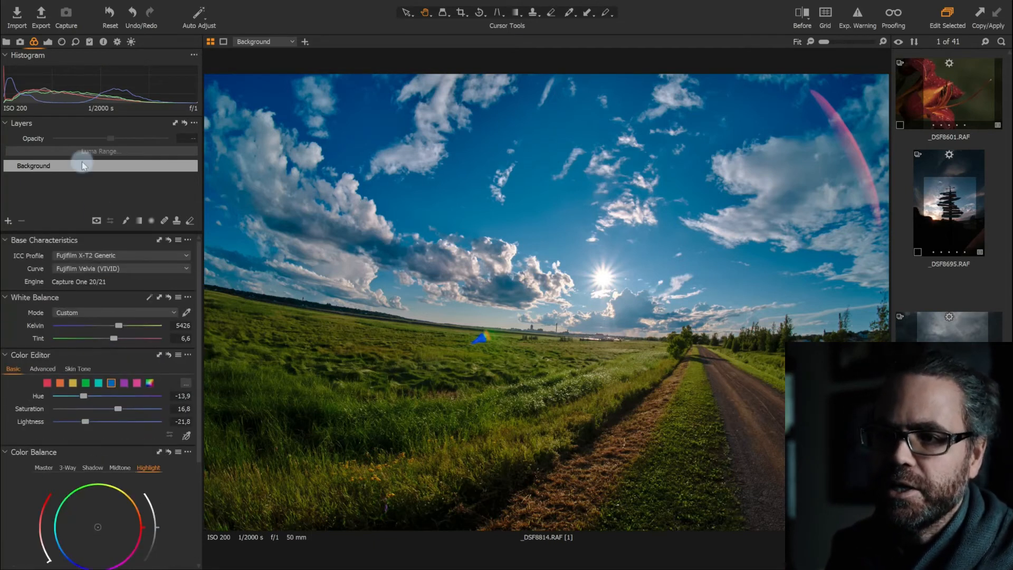
left_click(52, 42)
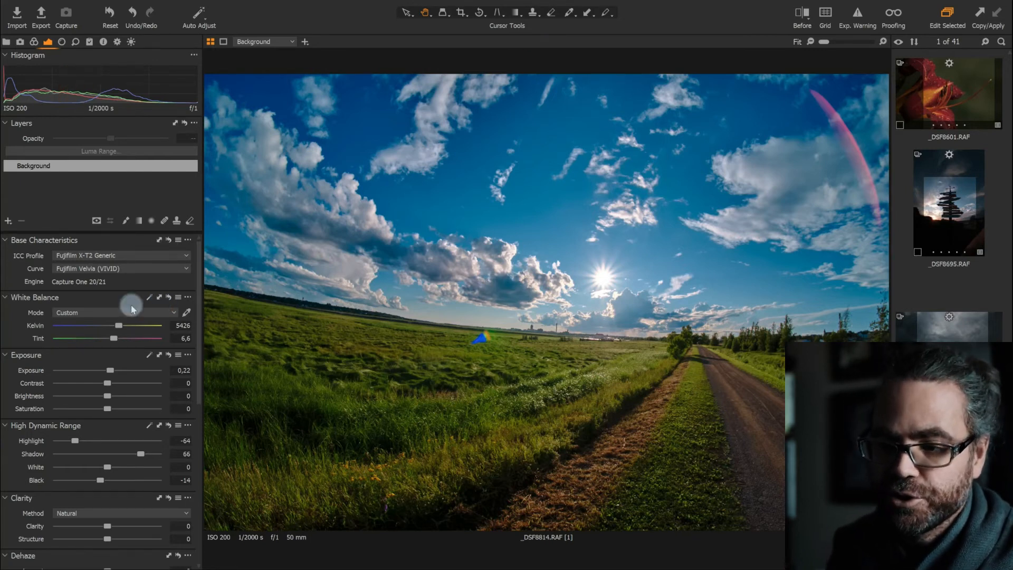
scroll(143, 312, "down", 4)
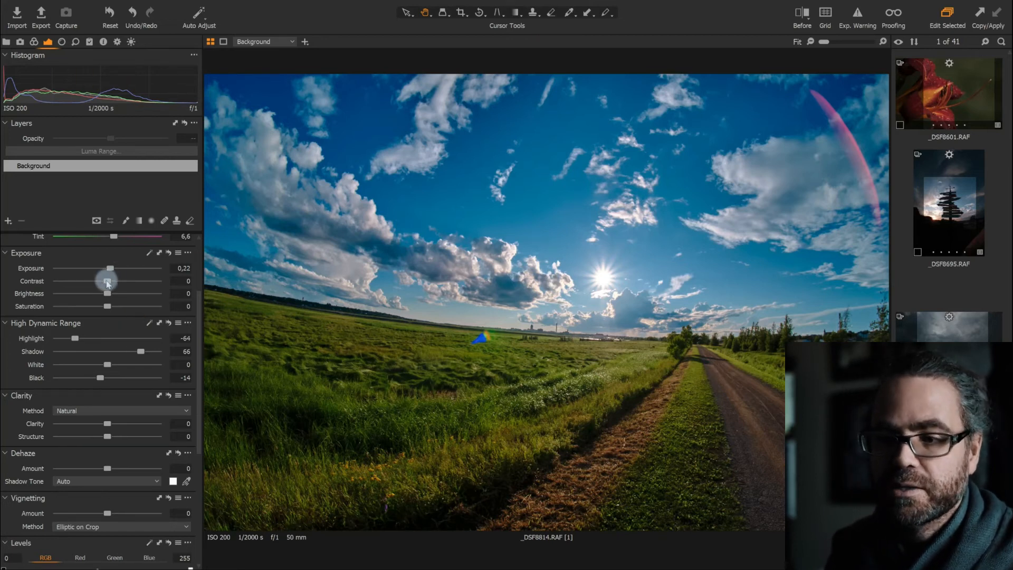
left_click_drag(107, 283, 175, 287)
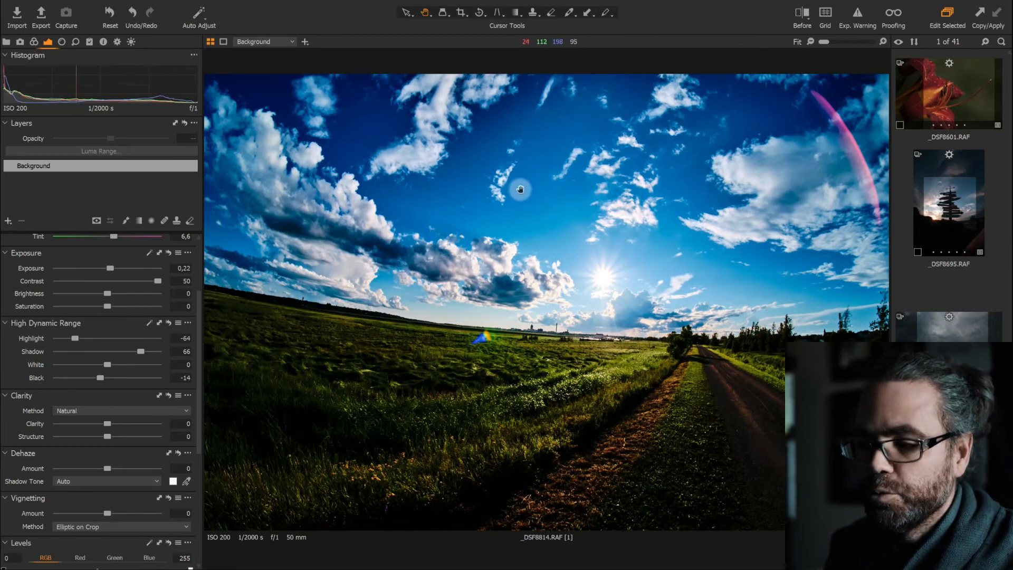
left_click(117, 283)
left_click_drag(116, 284, 117, 285)
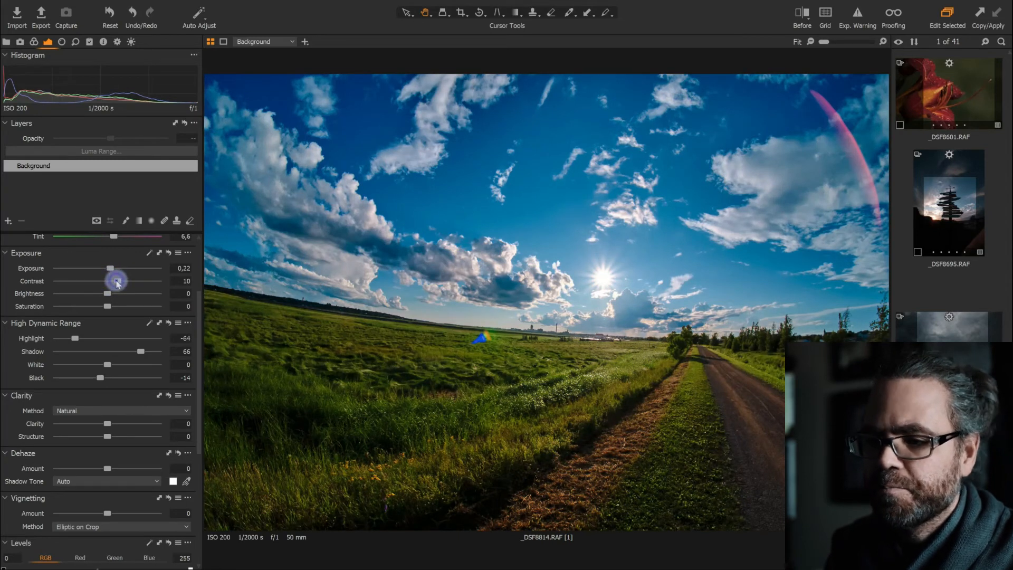
left_click_drag(118, 283, 83, 284)
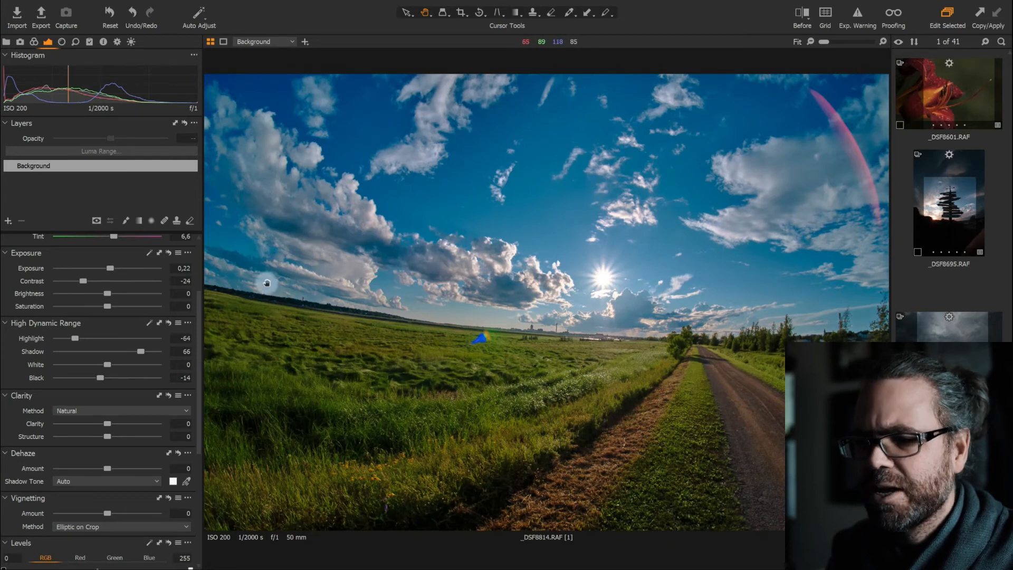
left_click(115, 282)
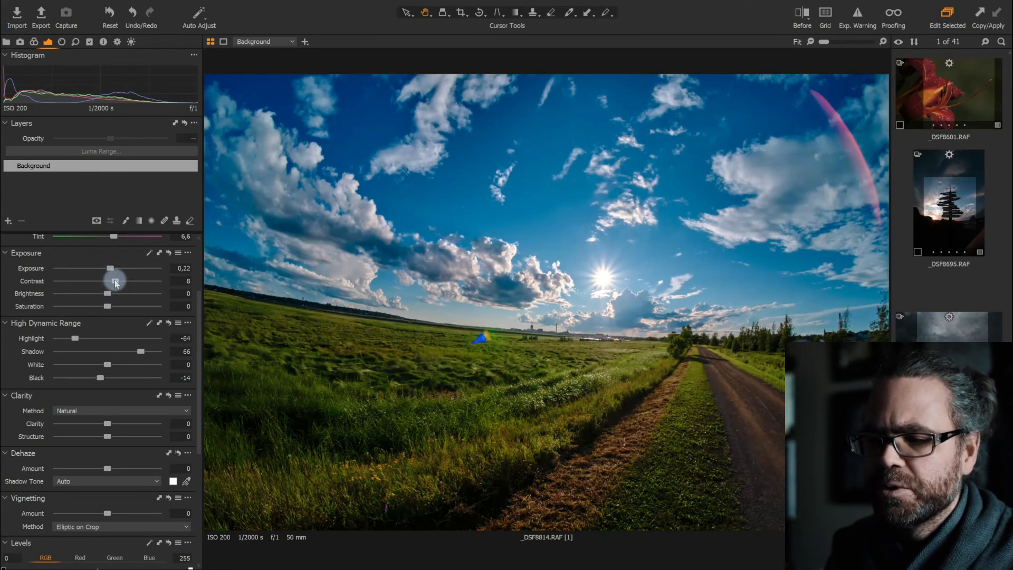
Test the photo's clarity at -63, 65 and 100 with the Natural method, and settle it at -29
scroll(147, 278, "down", 5)
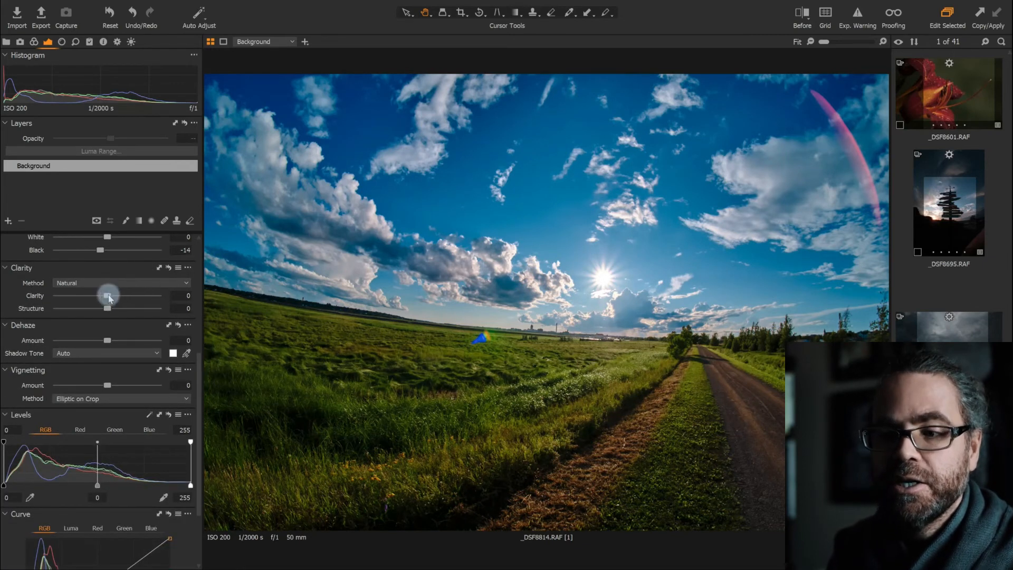
left_click_drag(109, 297, 77, 298)
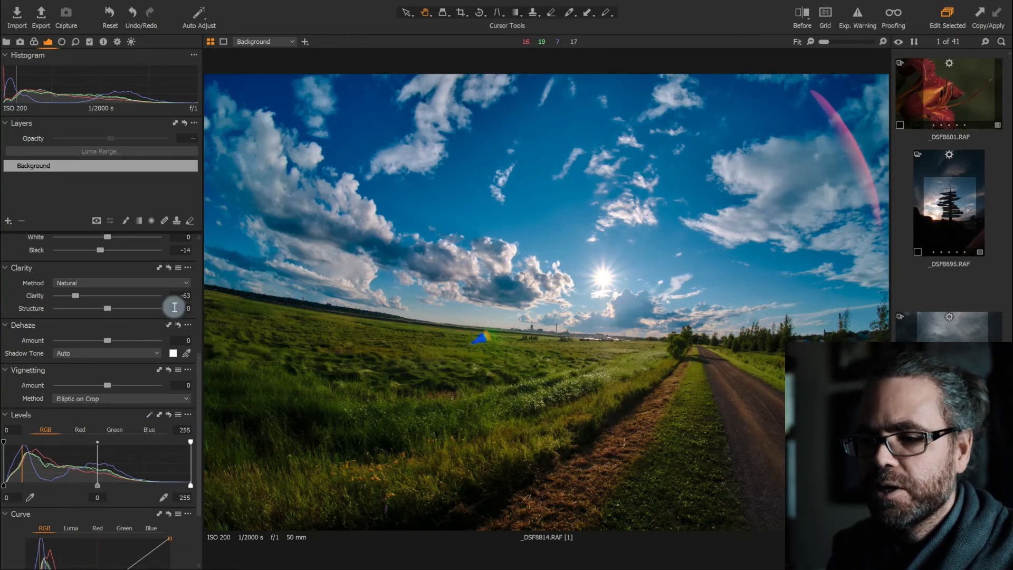
left_click(141, 296)
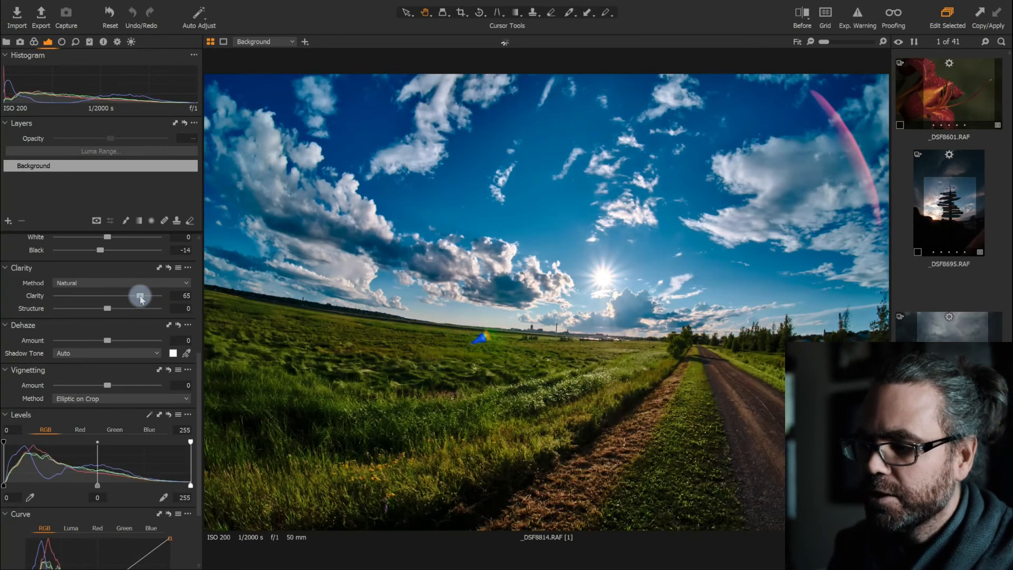
left_click_drag(141, 299, 169, 301)
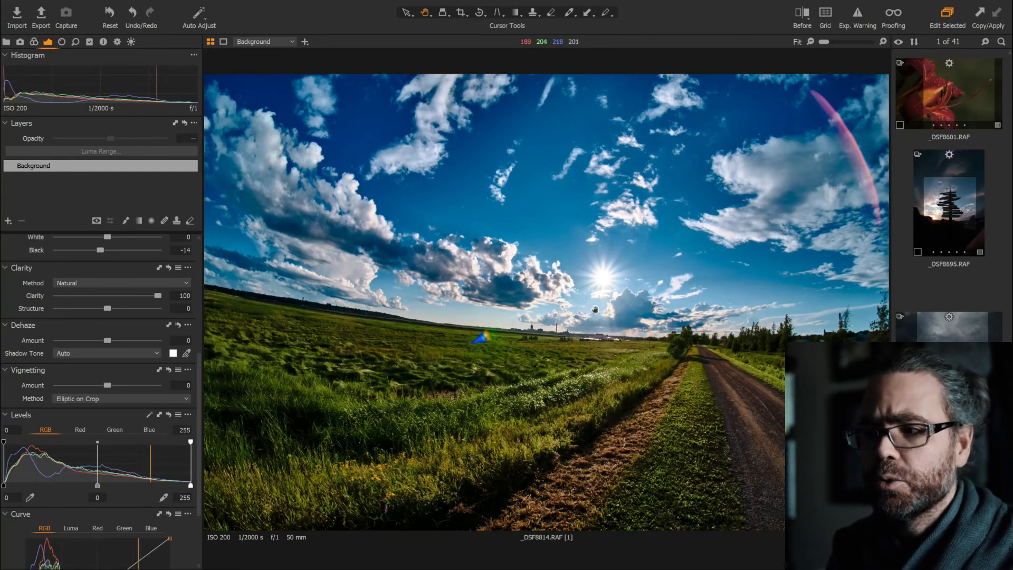
left_click(96, 296)
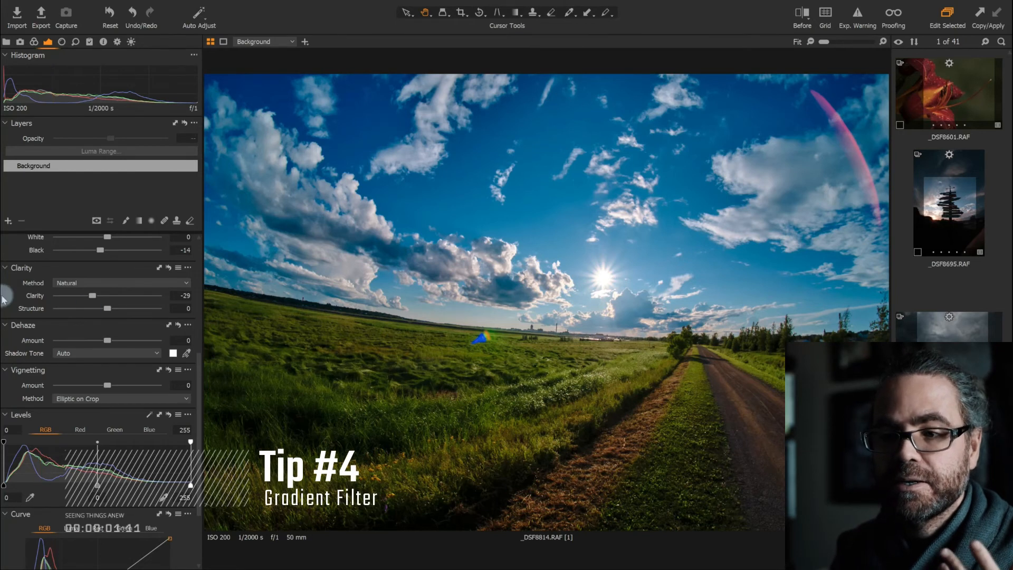
Draw a linear gradient mask from the sky down across the horizon on a new adjustment layer and shift it slightly upward
left_click(139, 221)
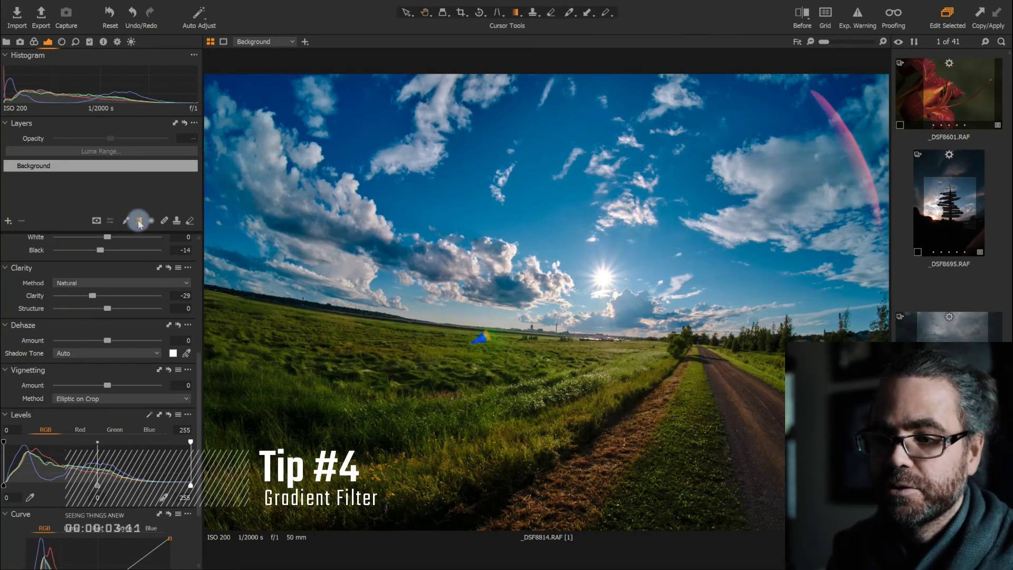
left_click_drag(557, 255, 549, 381)
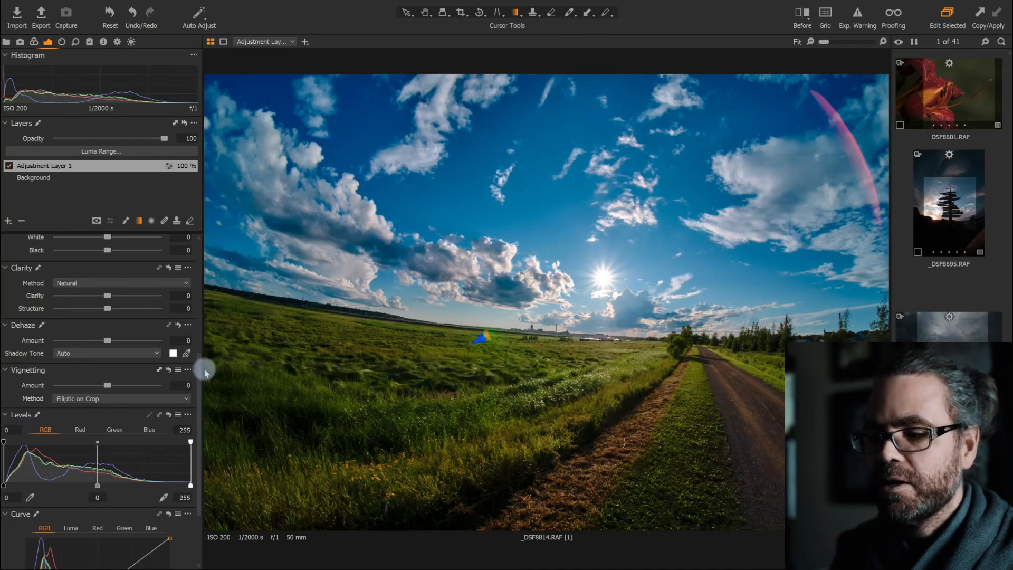
left_click(188, 352)
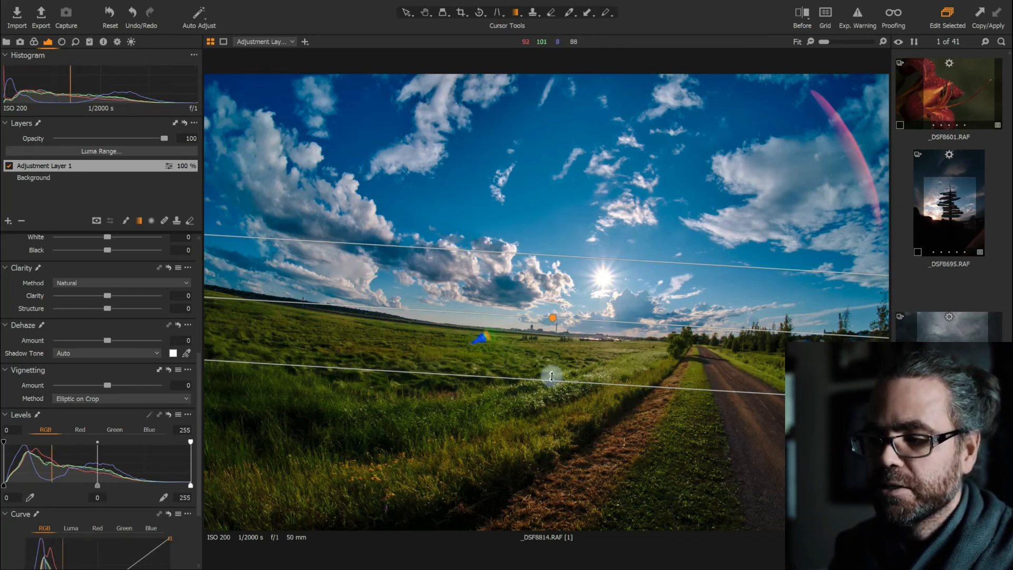
left_click_drag(551, 336, 554, 320)
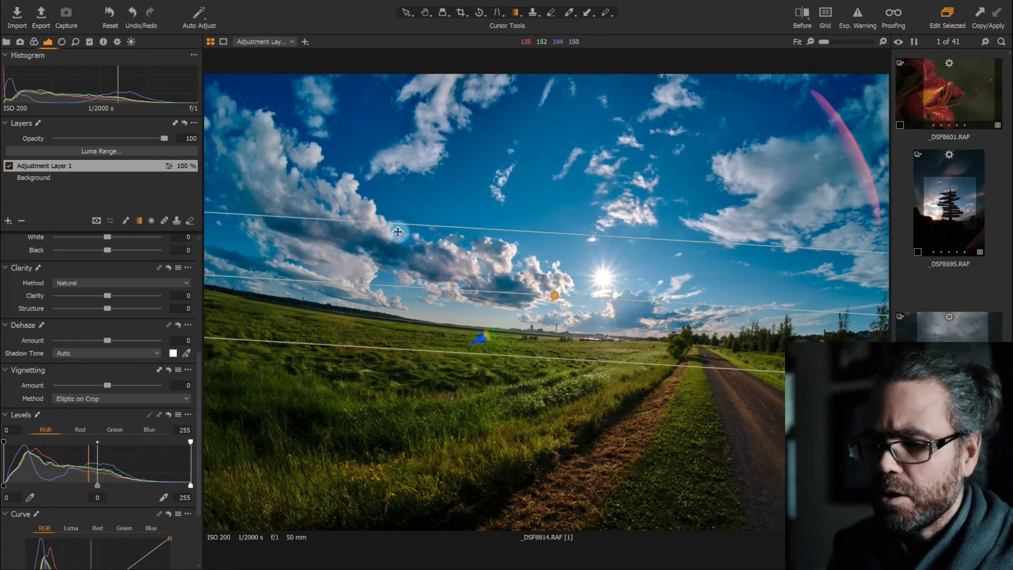
Set the gradient layer's exposure to -0.81 and extend the mask's upper edge higher into the sky for a softer transition
scroll(149, 287, "up", 8)
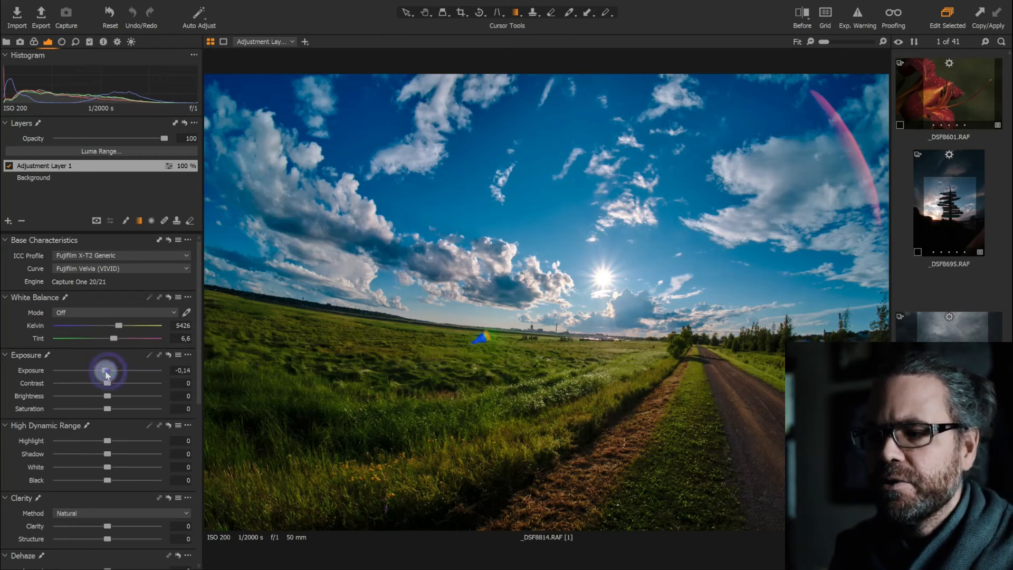
left_click_drag(105, 370, 97, 370)
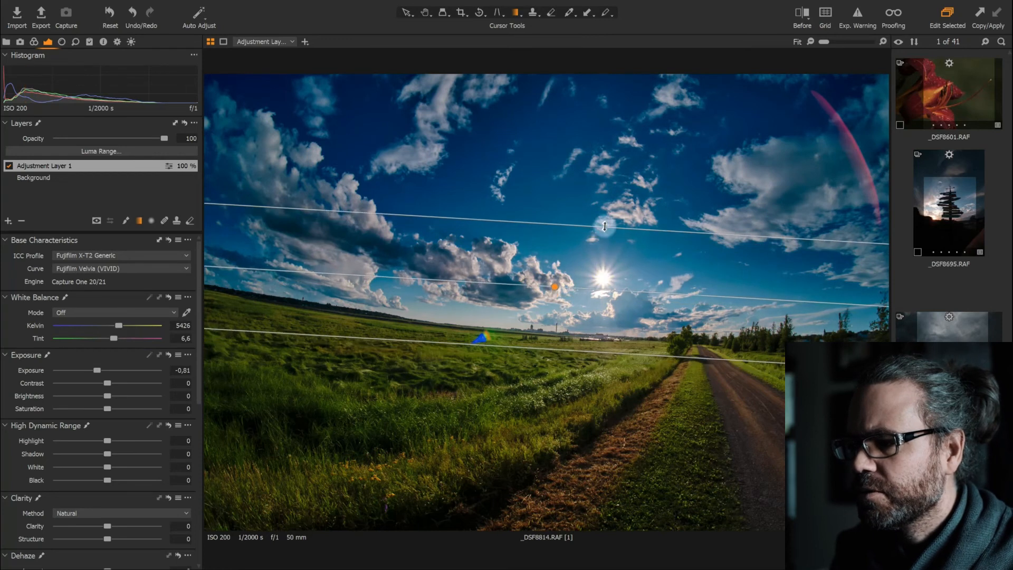
left_click_drag(605, 226, 607, 154)
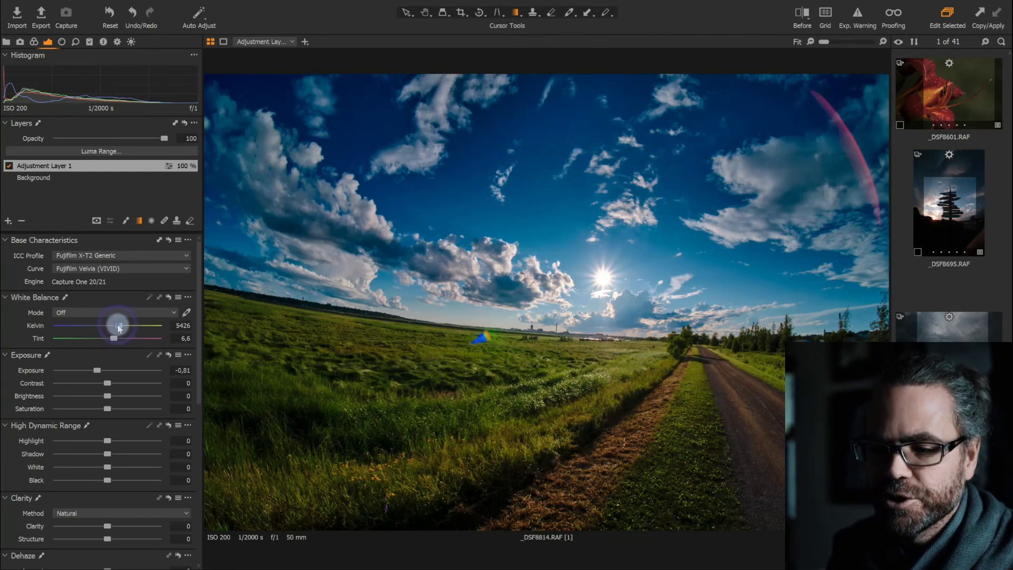
Warm the gradient layer's white balance to 5972 Kelvin and raise its highlights to 63
mouse_move(119, 328)
left_mouse_down()
mouse_move(107, 327)
mouse_move(140, 325)
mouse_move(126, 324)
left_mouse_up()
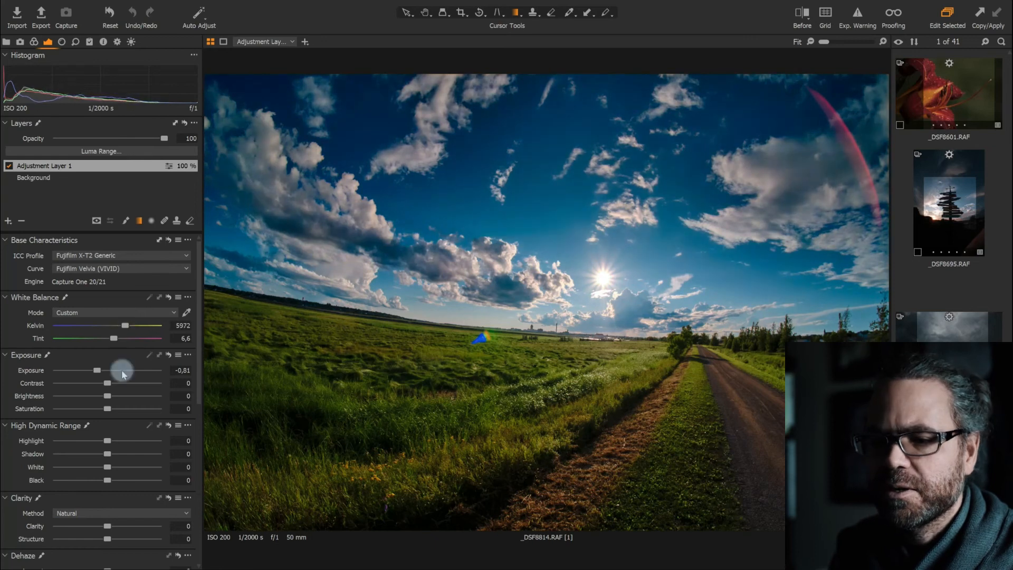
scroll(117, 379, "down", 1)
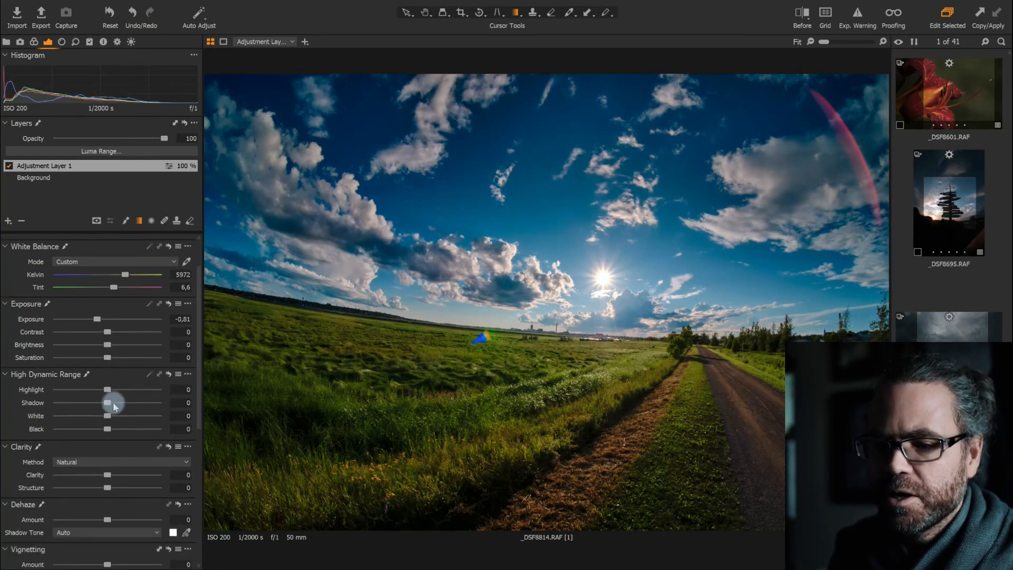
left_click_drag(109, 395, 136, 389)
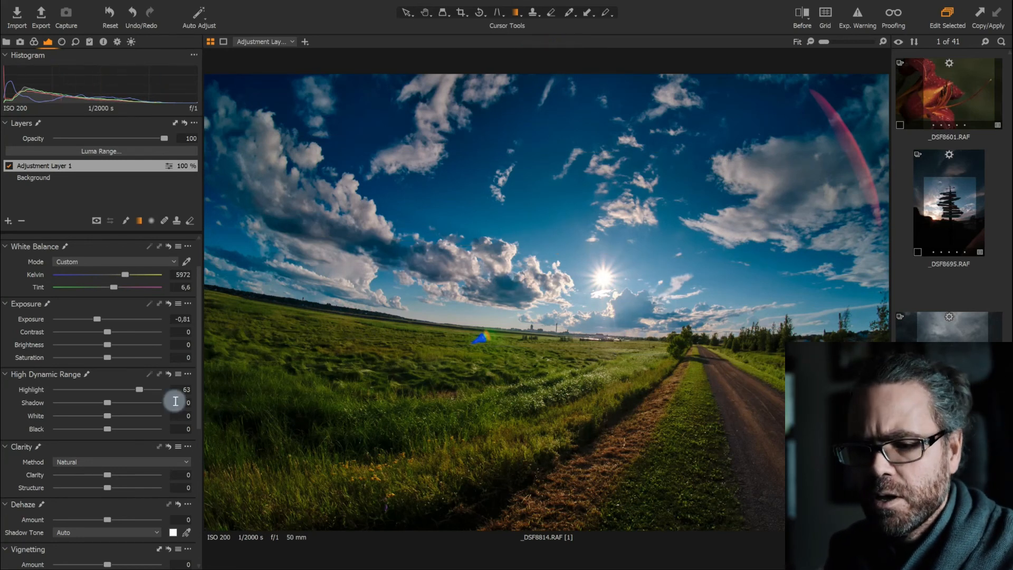
Try a clarity adjustment on the gradient layer and return the clarity to 0
scroll(149, 391, "down", 3)
left_click_drag(113, 396, 101, 402)
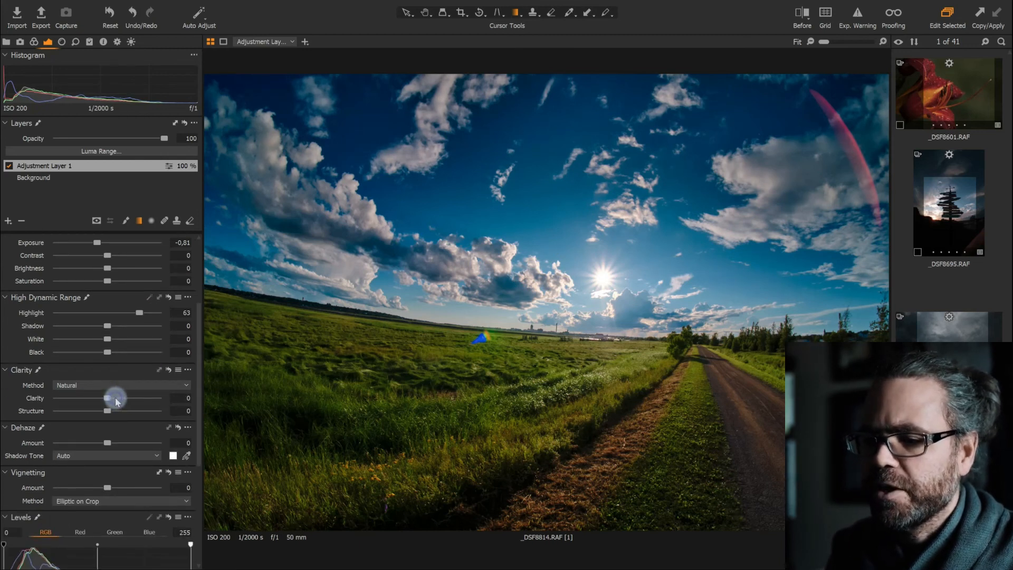
double_click(115, 397)
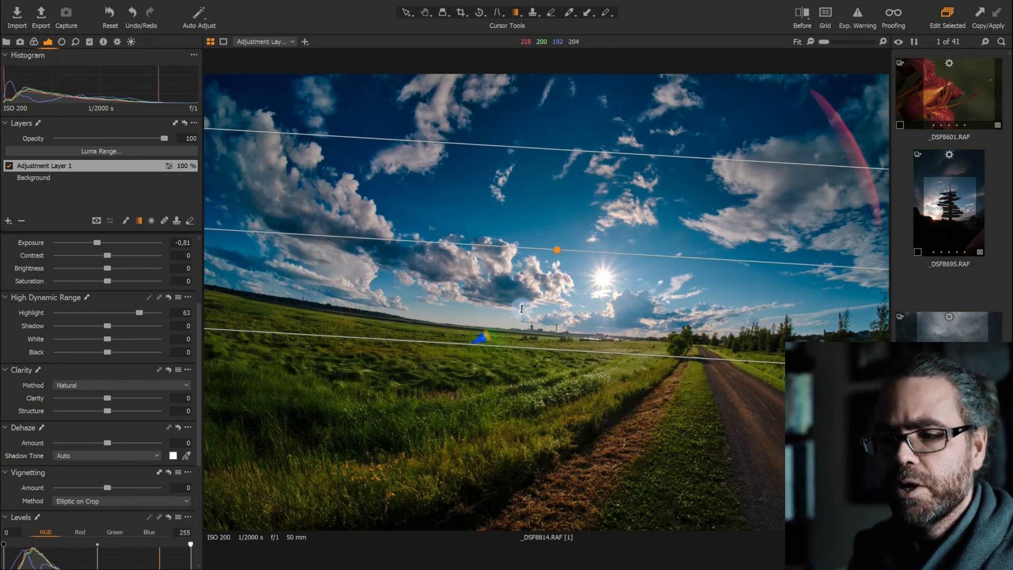
Select the Background layer and compare the original photo with the edited version in a split before/after view
scroll(149, 346, "up", 3)
scroll(149, 346, "up", 2)
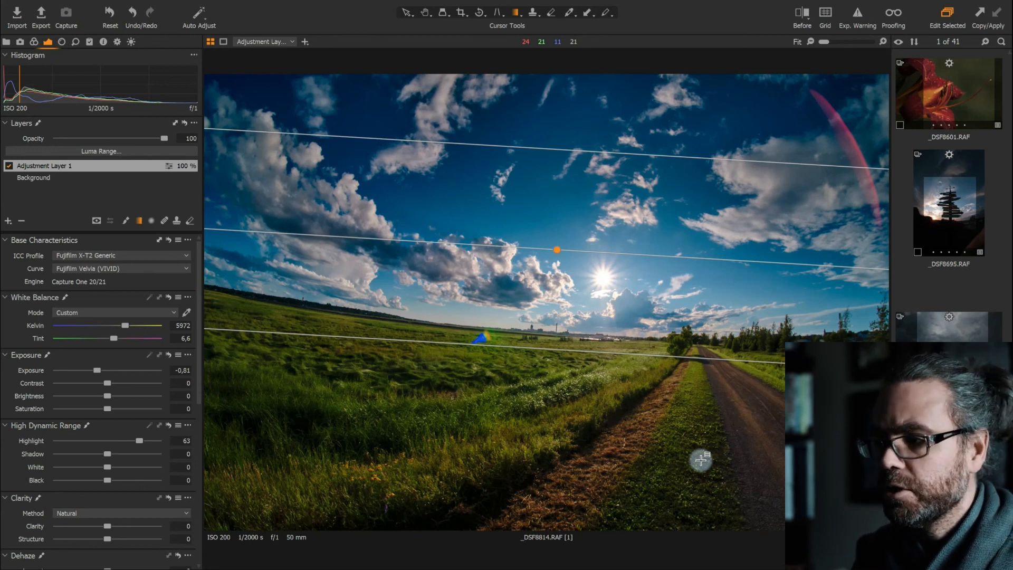
left_click(64, 179)
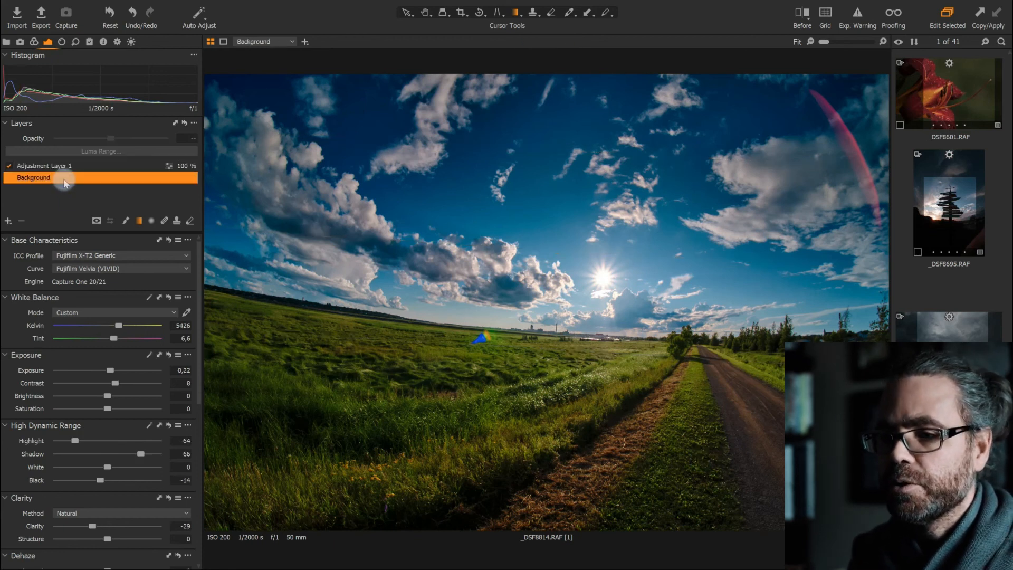
left_click(802, 12)
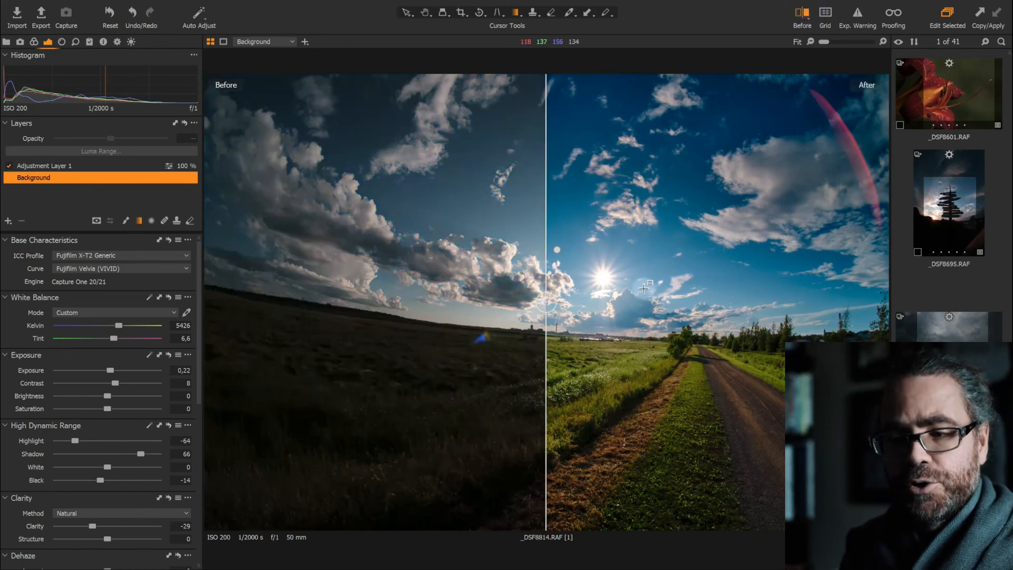